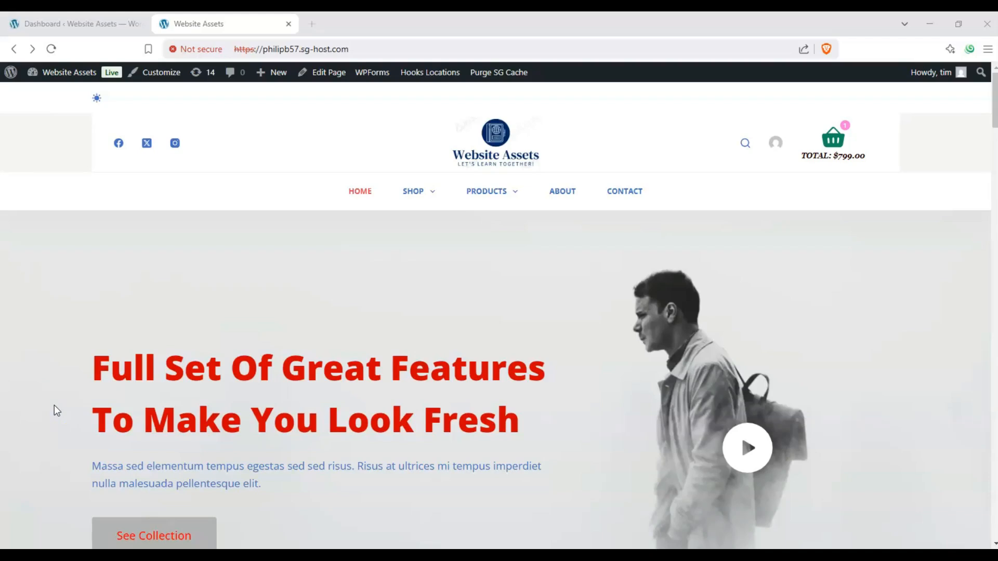
Go from the site's home page to its WordPress dashboard and create a new page
scroll(317, 182, "down", 1)
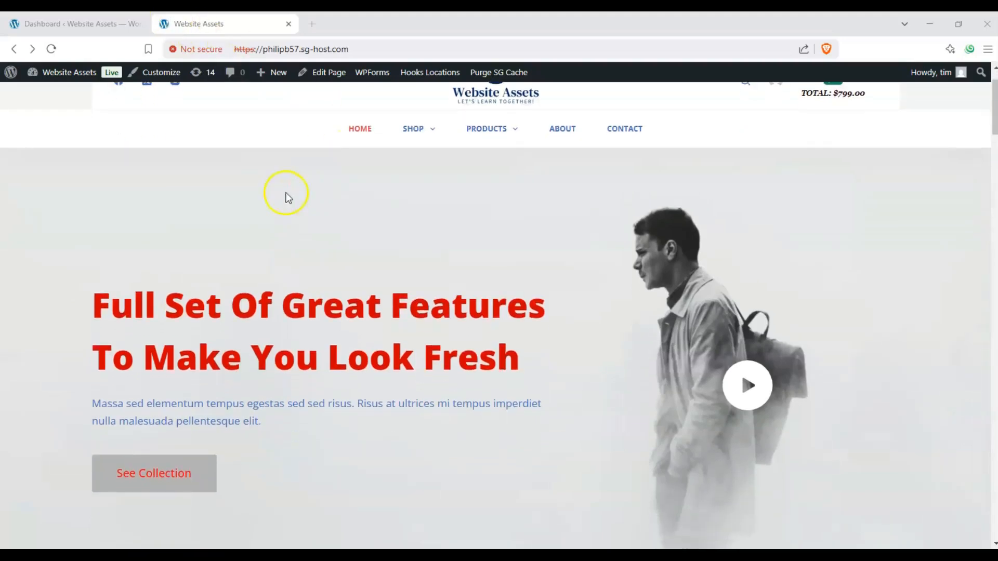
scroll(281, 156, "up", 1)
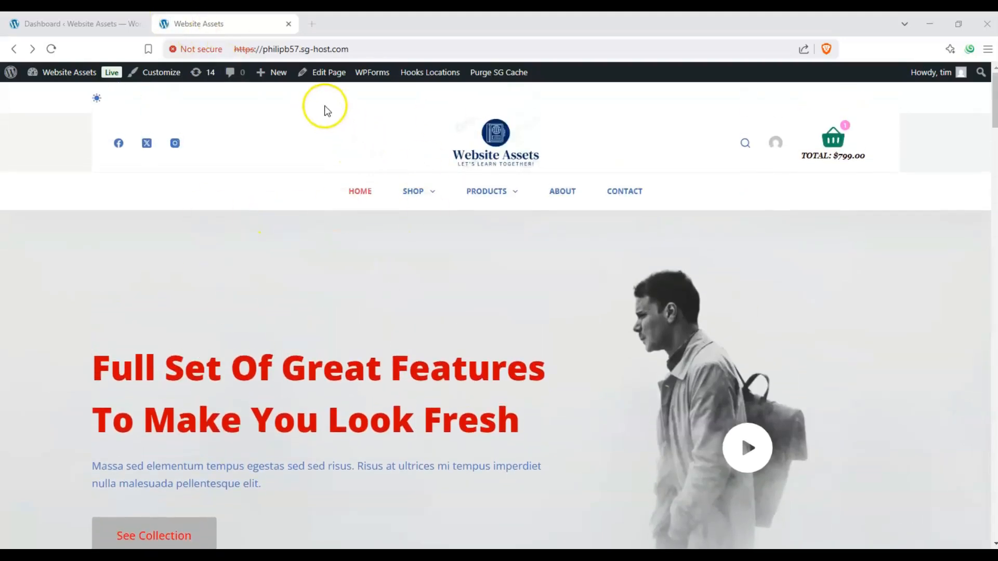
mouse_move(260, 72)
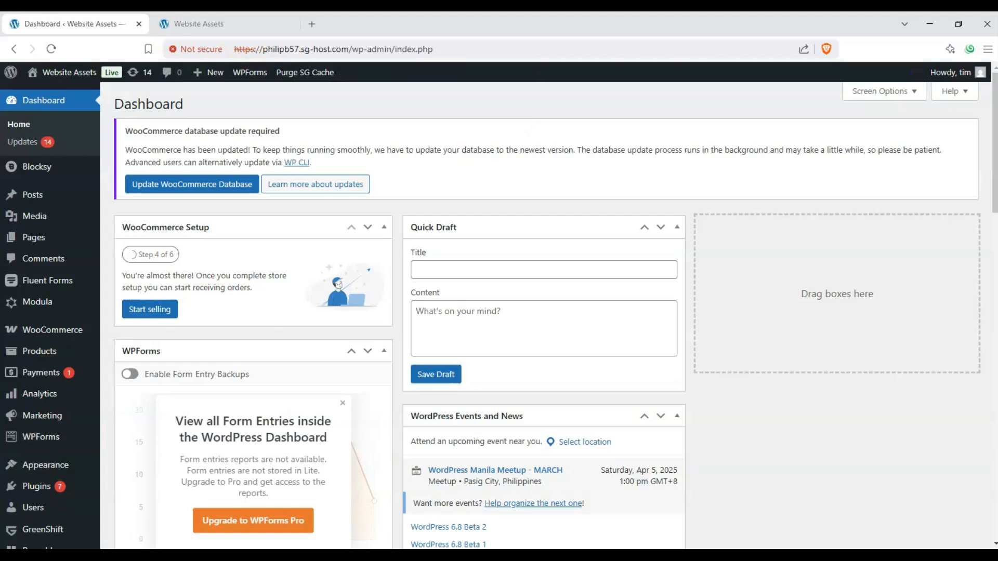
left_click_drag(211, 97, 132, 93)
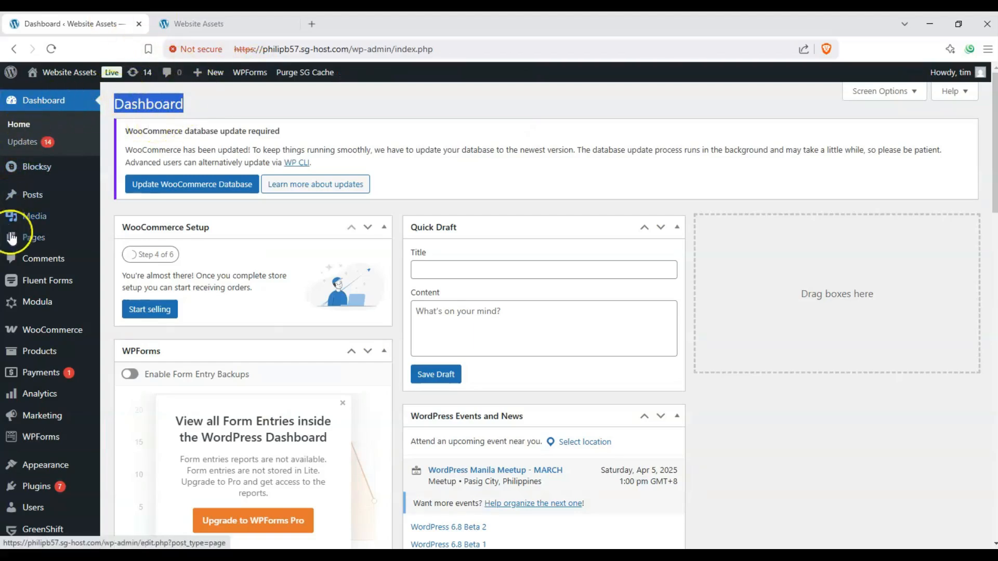
mouse_move(25, 242)
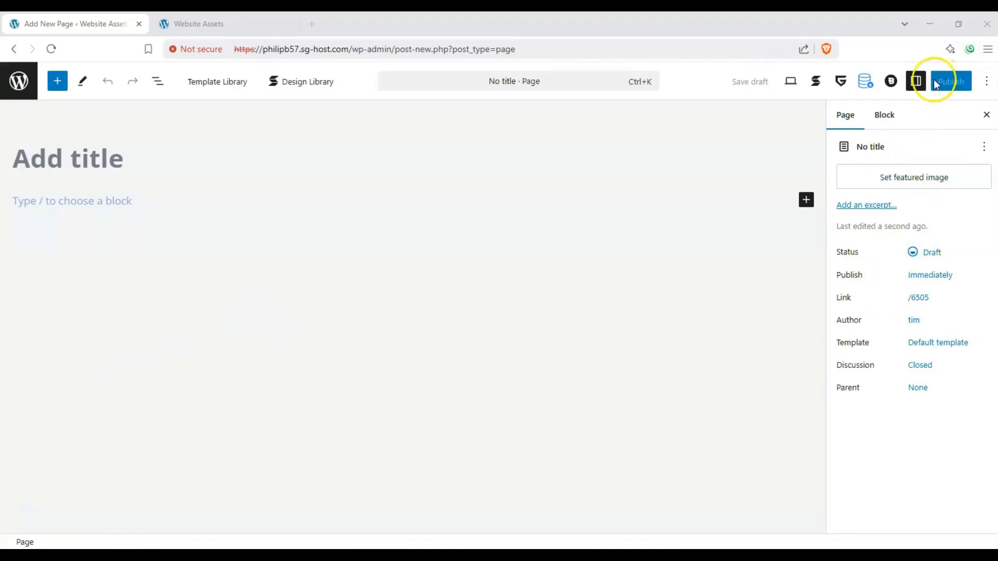
Show the block settings and title the new page "Stackable Separator test"
left_click(918, 83)
left_click(916, 82)
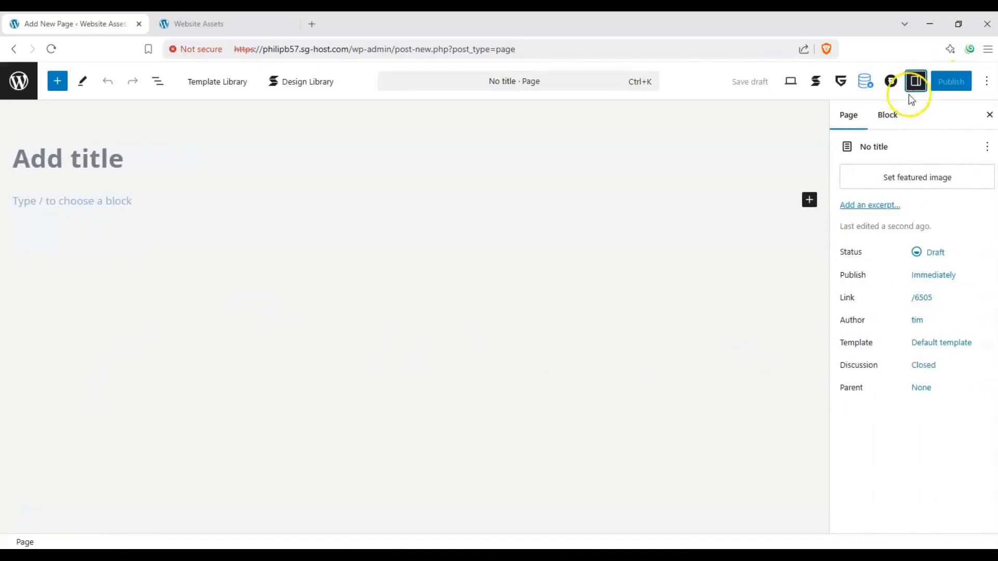
left_click(898, 115)
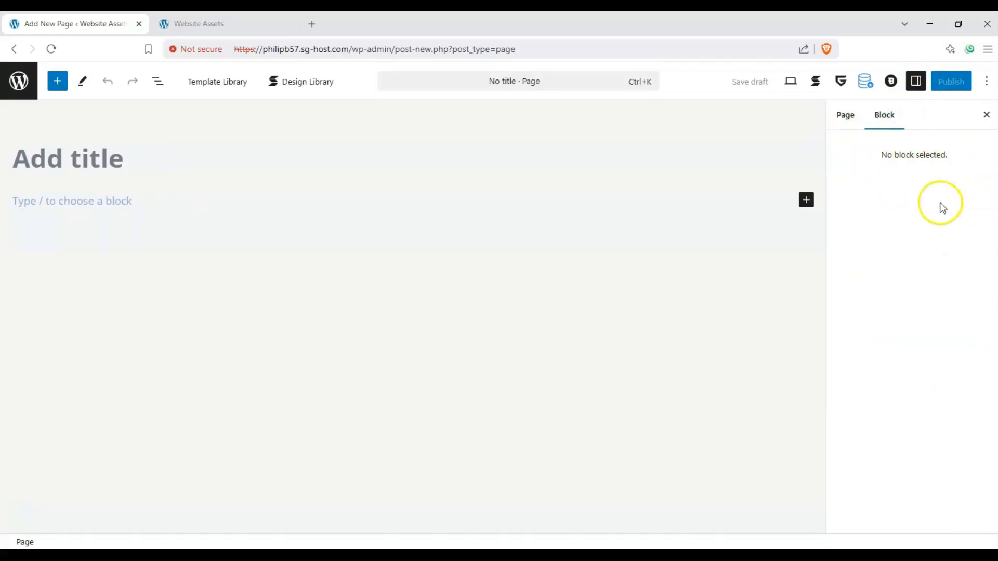
type("Stackable Separator test")
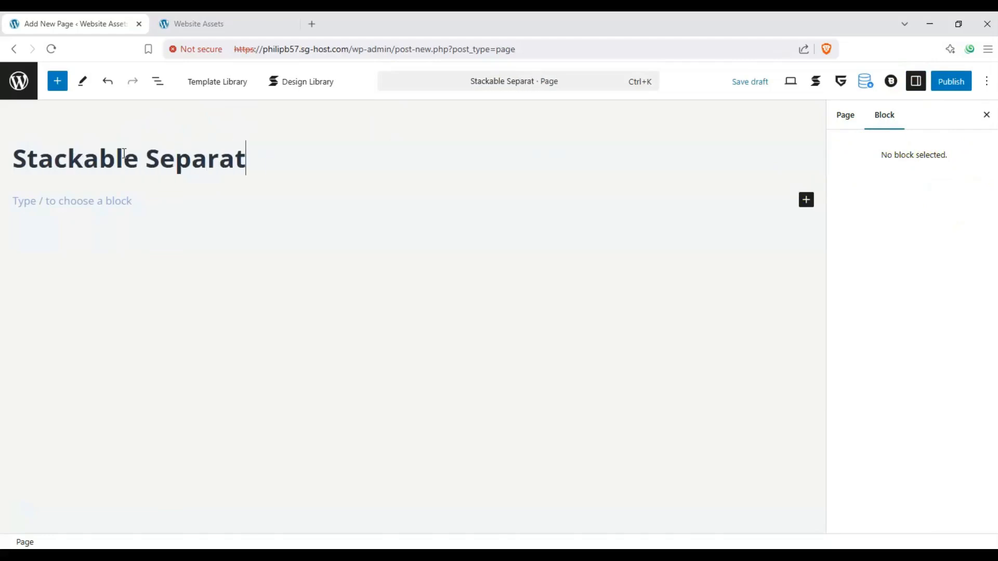
left_click(110, 266)
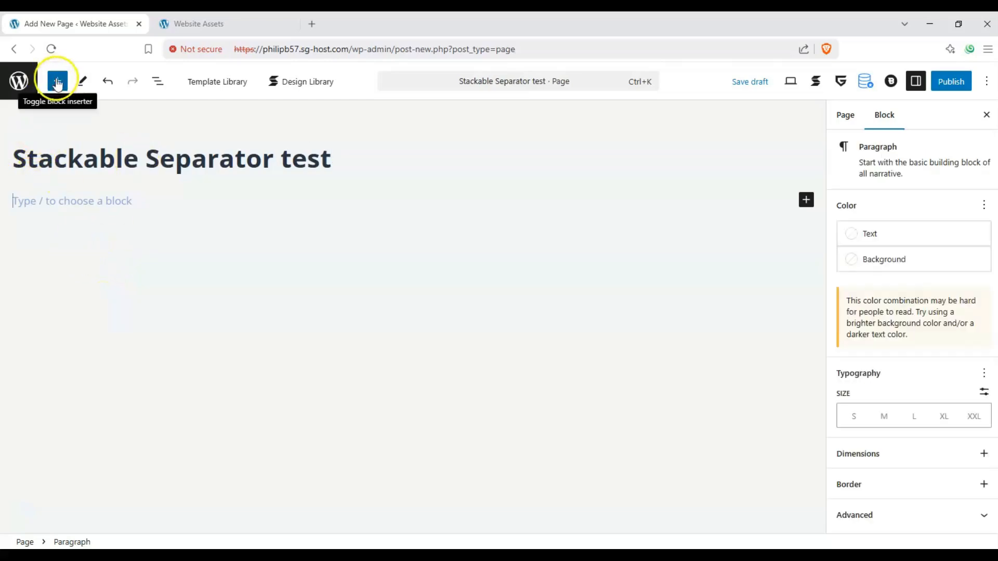
Insert a Stackable Separator block below the page title and close the block inserter
left_click(53, 82)
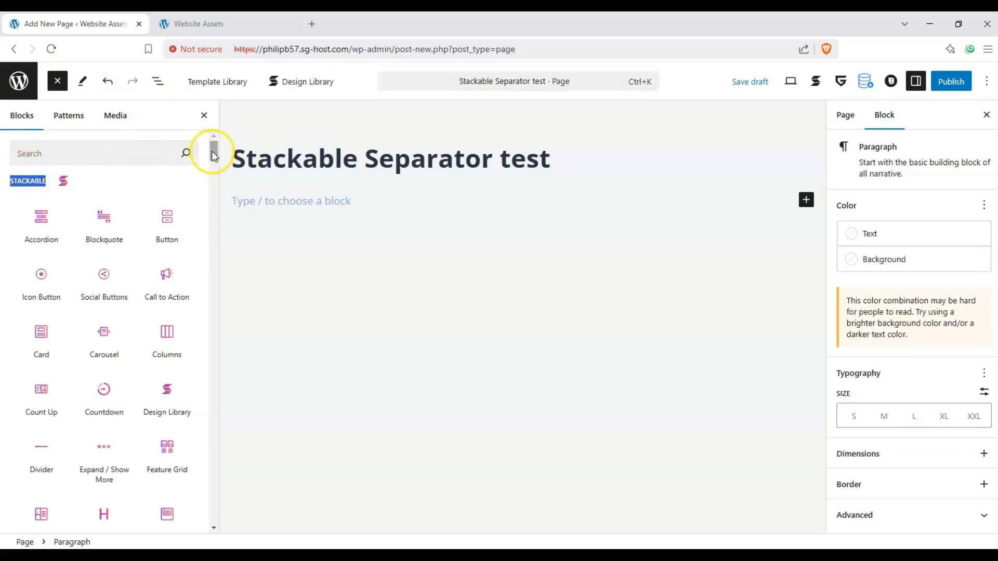
left_click_drag(214, 156, 220, 180)
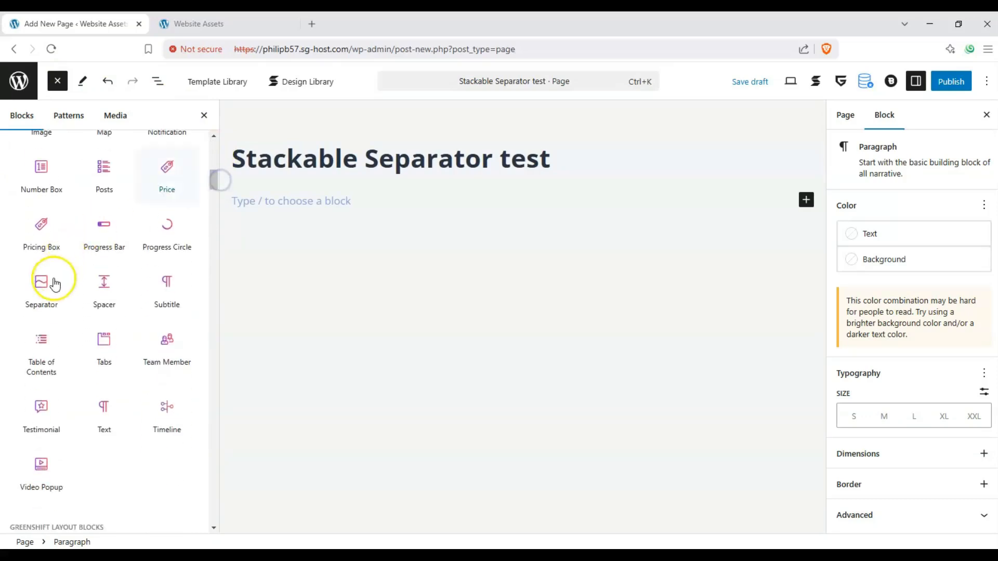
left_click_drag(44, 282, 407, 201)
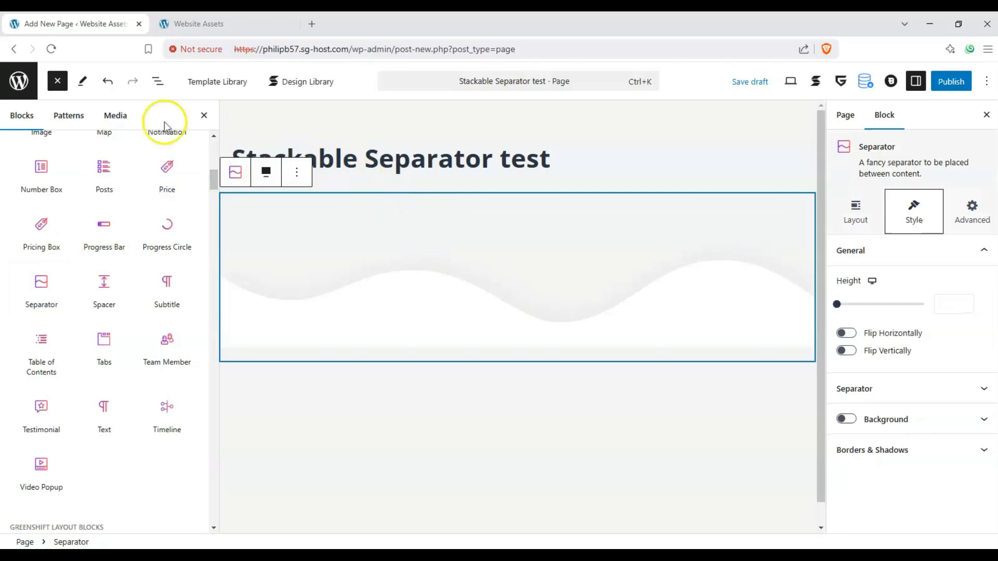
left_click(60, 85)
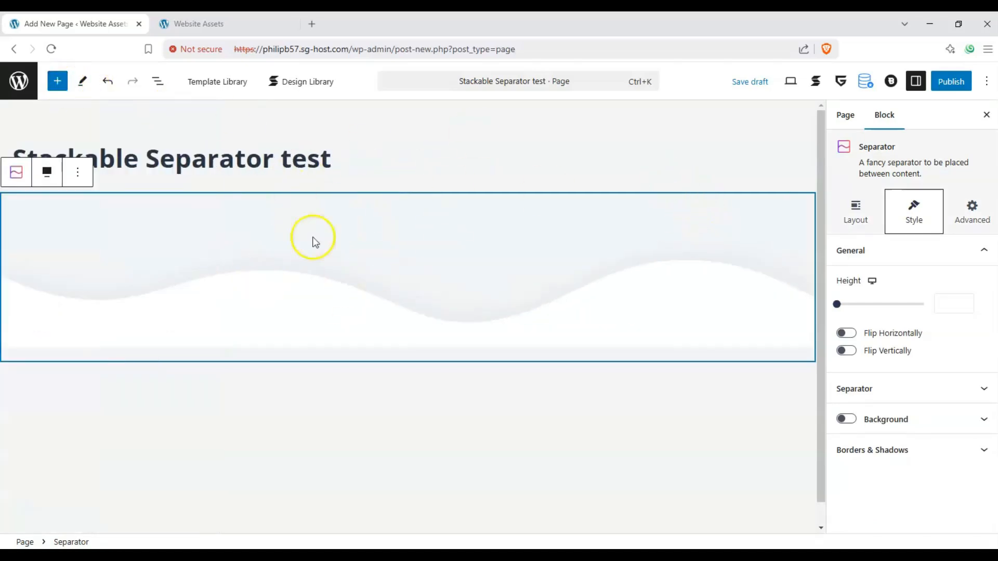
left_click(694, 401)
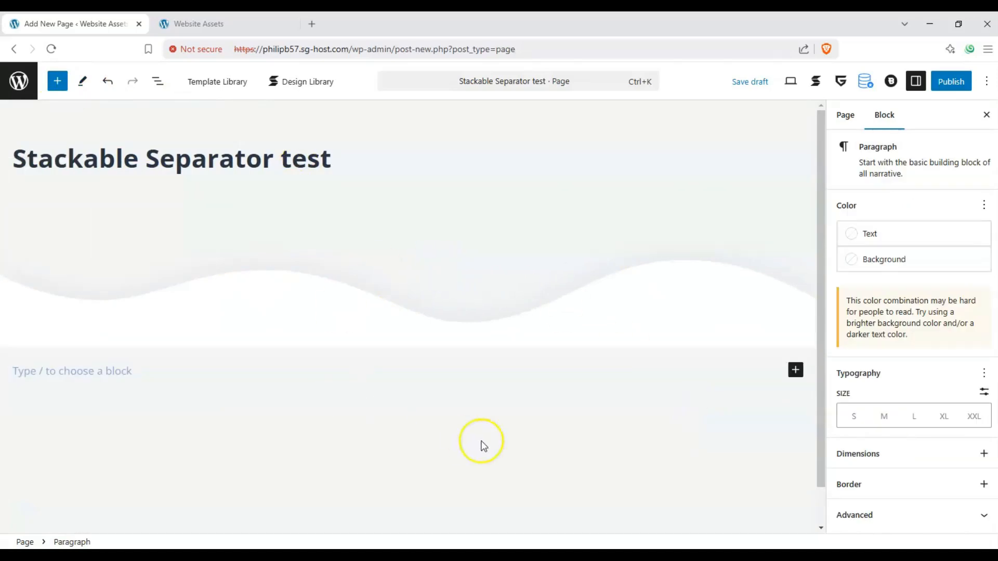
Review the separator block's size and spacing options and set its general height to 297
left_click(658, 291)
left_click(866, 216)
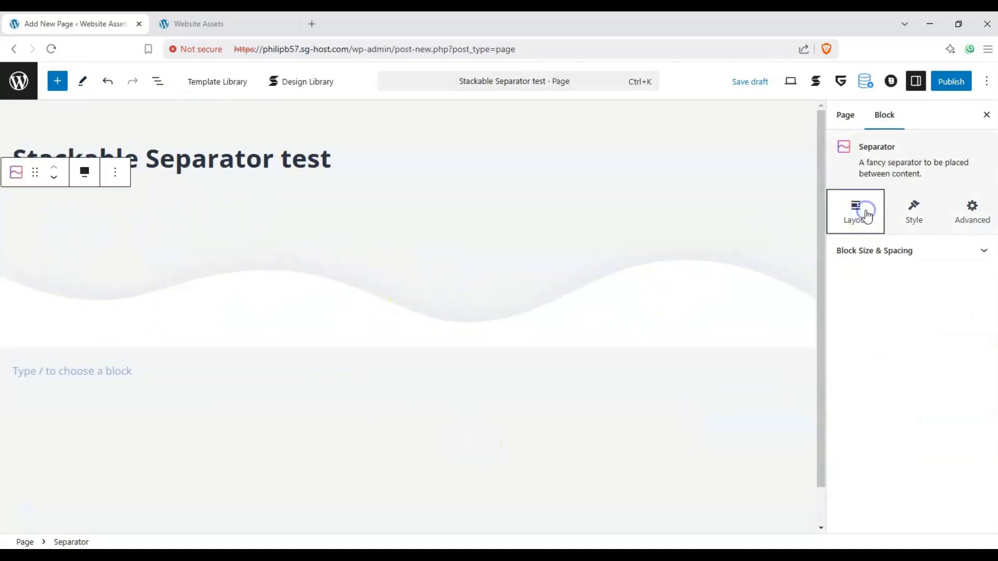
left_click(947, 250)
scroll(873, 433, "down", 1)
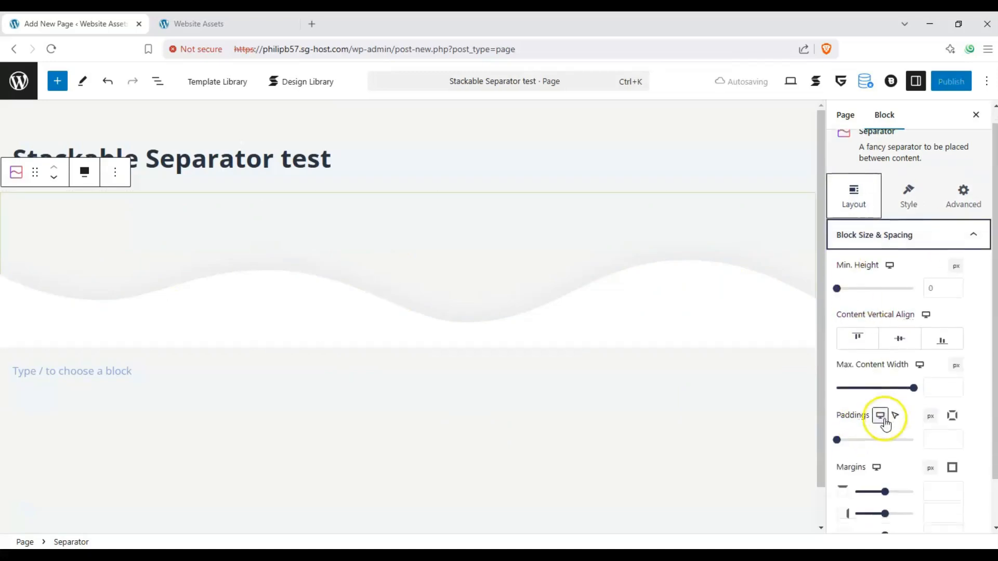
scroll(875, 445, "up", 1)
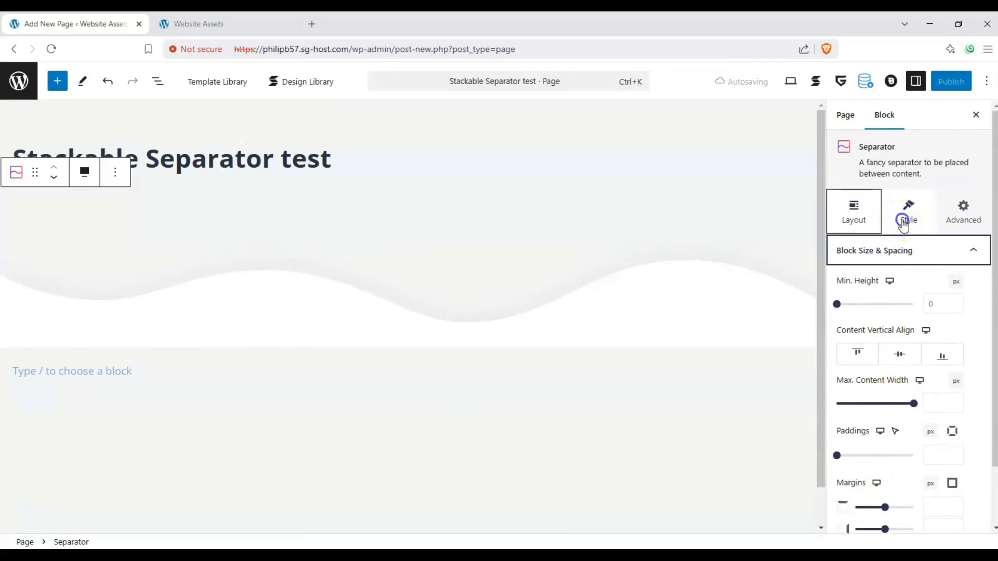
left_click(903, 223)
left_click_drag(841, 305, 899, 307)
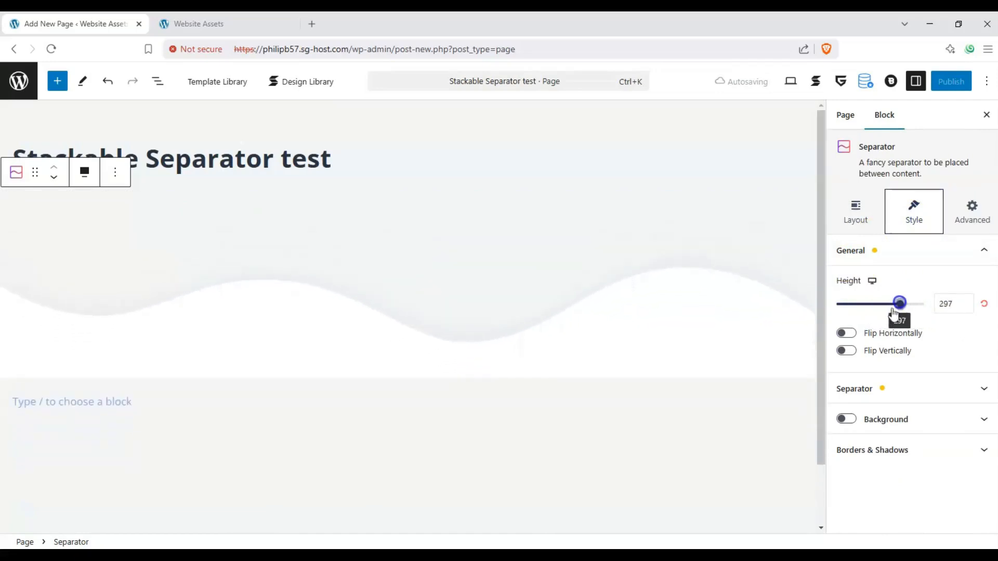
Try flipping the separator block horizontally and vertically, leaving both flips off
left_click(846, 334)
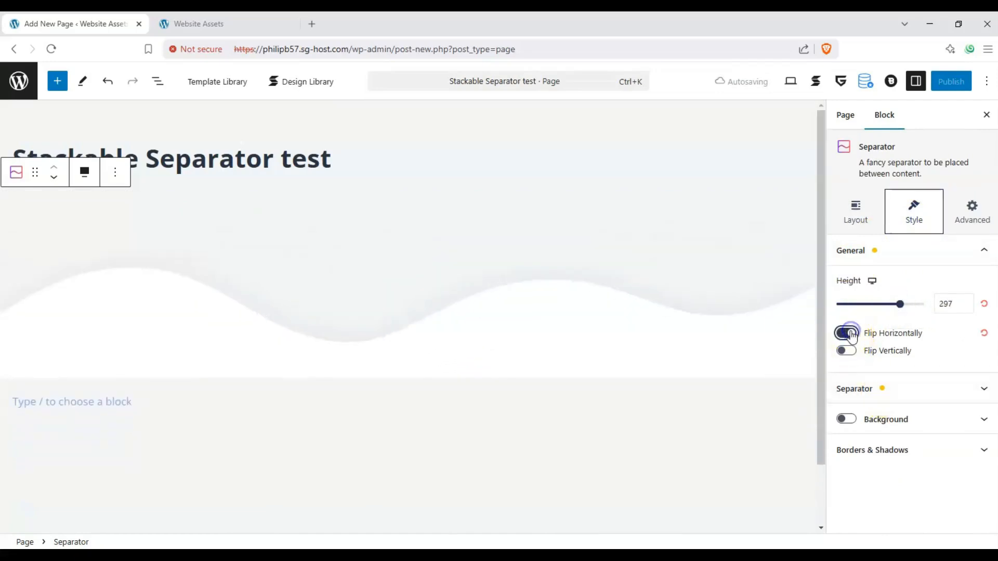
left_click(847, 351)
left_click(847, 352)
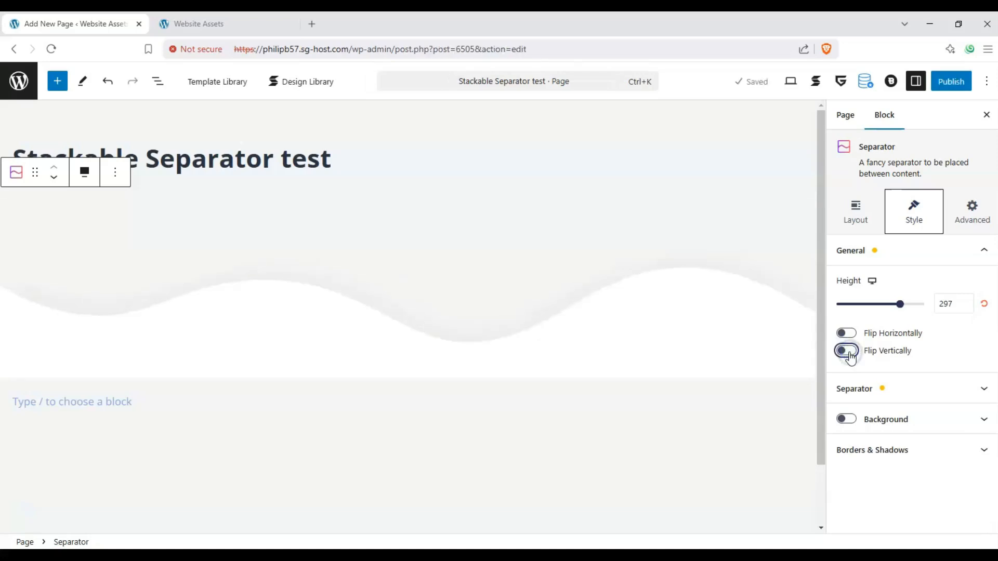
Try the Wave 1, Wave 3, Wave 2 and Wave 4 designs on the separator
left_click(909, 395)
left_click(876, 364)
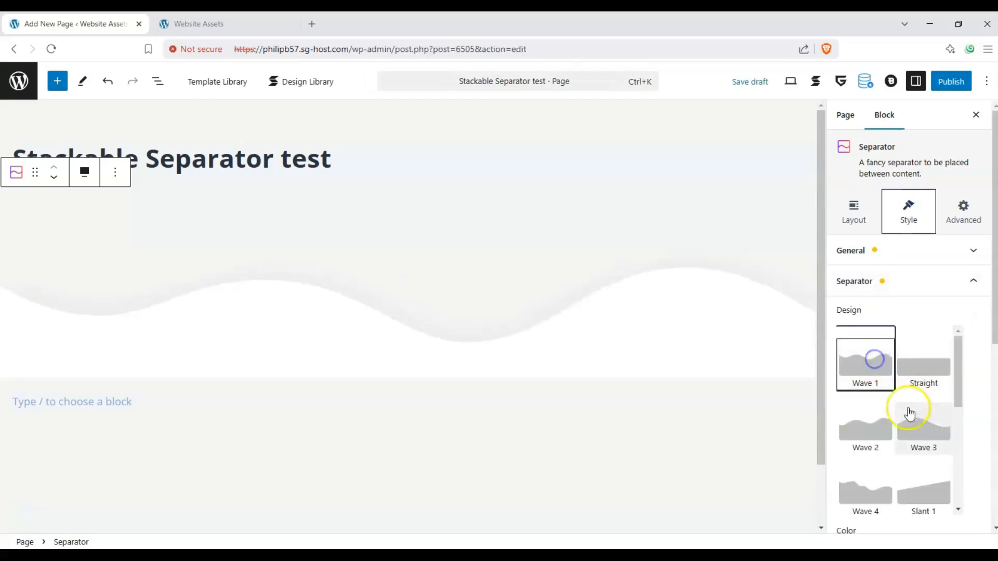
left_click(904, 424)
left_click(873, 430)
scroll(869, 427, "down", 1)
left_click(868, 428)
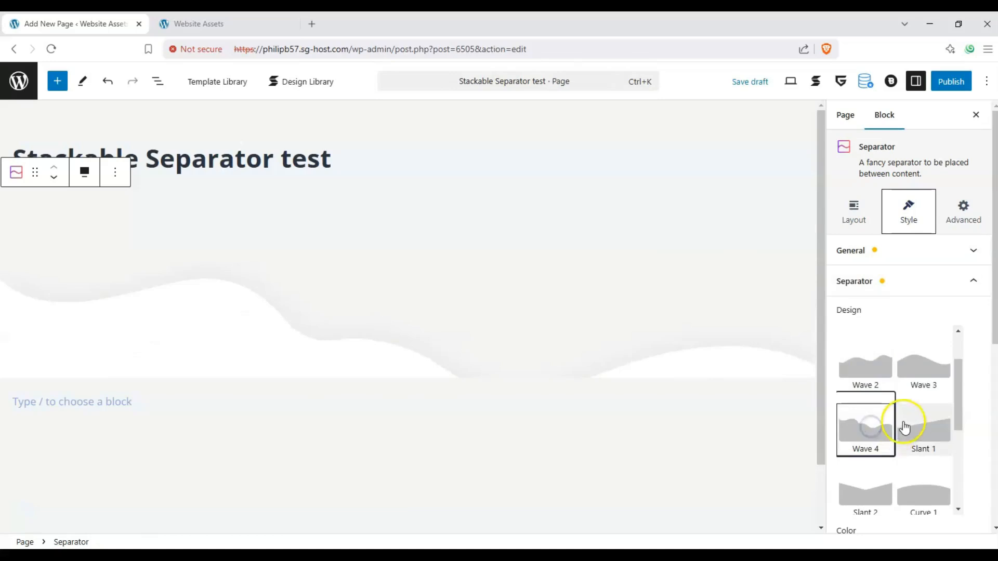
Sample the slant and curve designs on the separator and settle on Wave 4
scroll(907, 423, "down", 1)
left_click(919, 384)
left_click(873, 419)
left_click(928, 431)
scroll(925, 439, "down", 2)
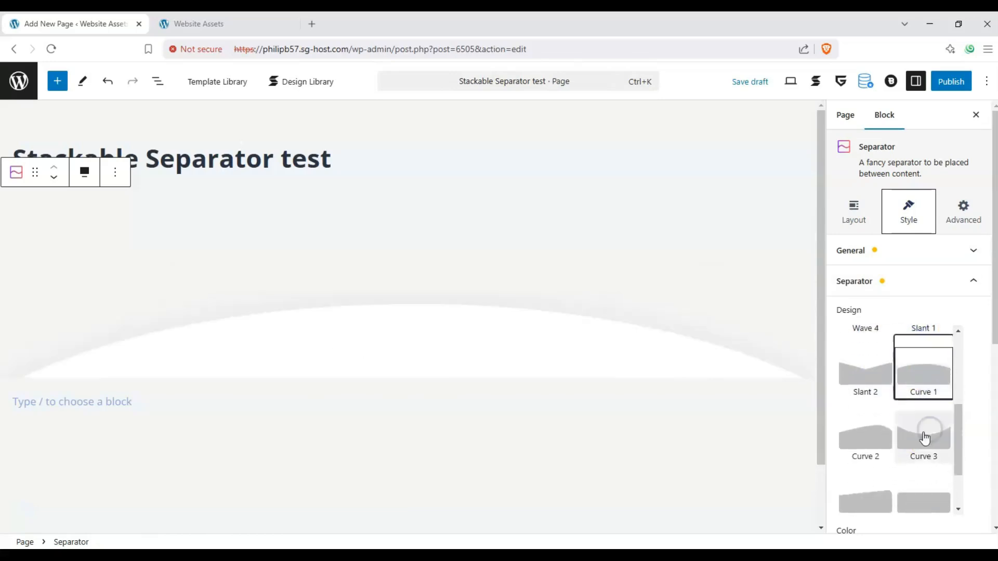
left_click(878, 413)
scroll(880, 398, "up", 2)
left_click(865, 372)
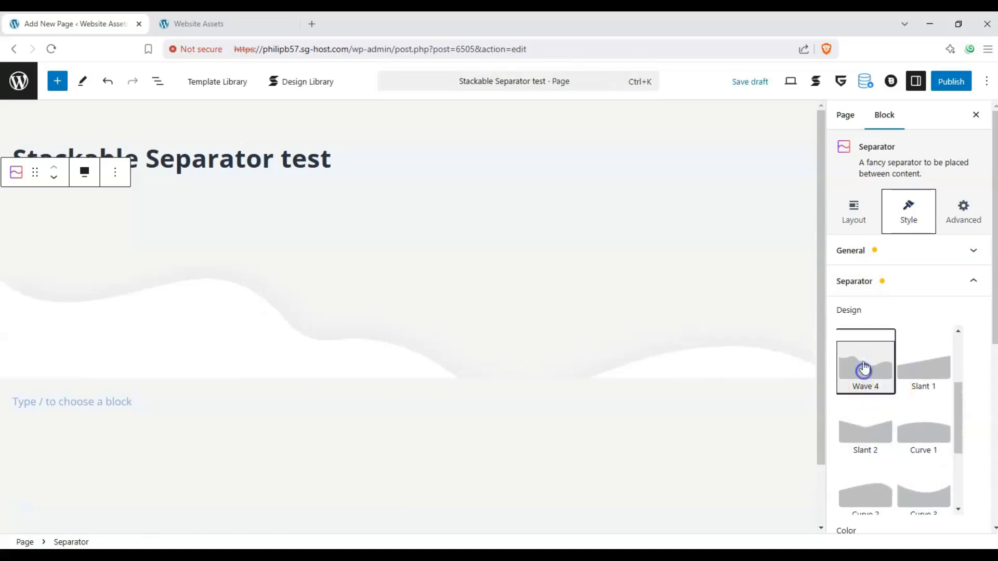
Colour the separator shape red with #ac2121
scroll(916, 295, "down", 4)
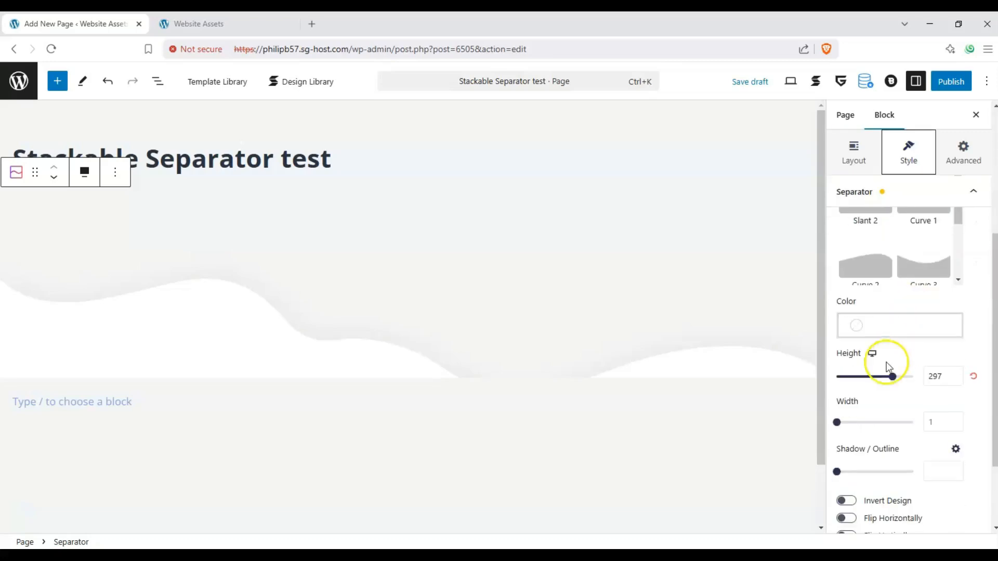
left_click(880, 376)
left_click(879, 325)
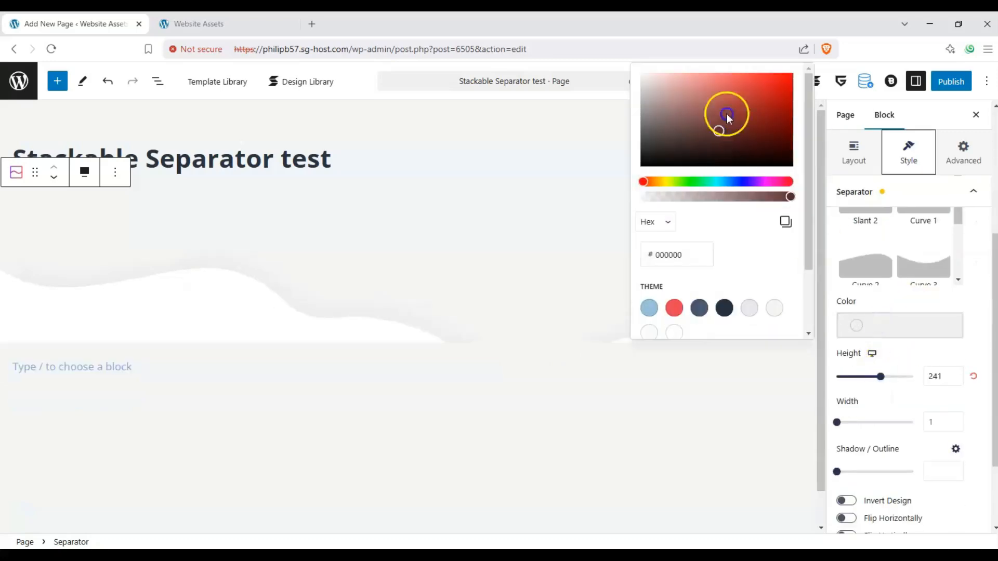
left_click_drag(724, 111, 762, 103)
Set the separator's height to 276, its width to 1 and its shadow/outline to 4
left_click_drag(863, 376, 887, 376)
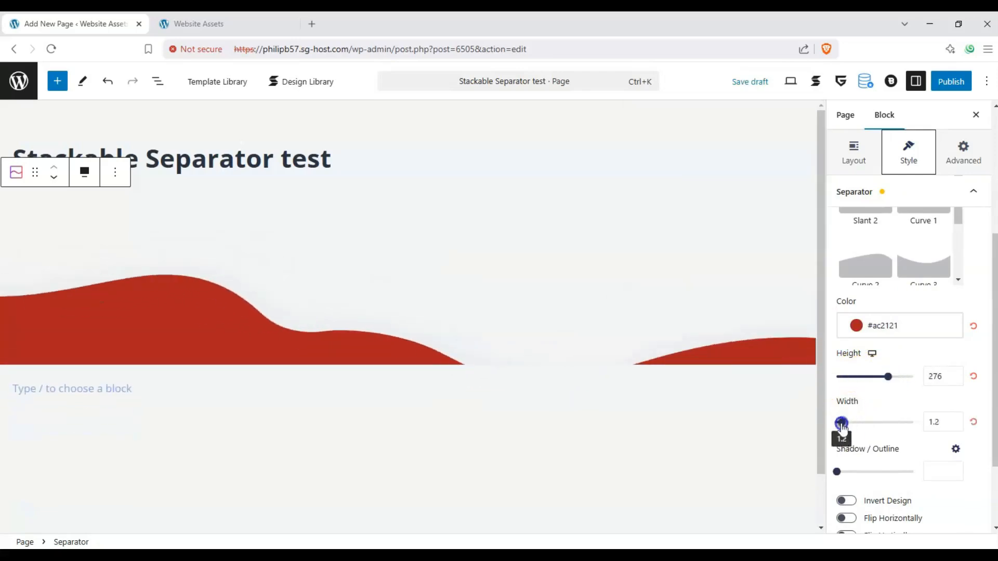
left_click(846, 473)
left_click_drag(846, 473, 867, 471)
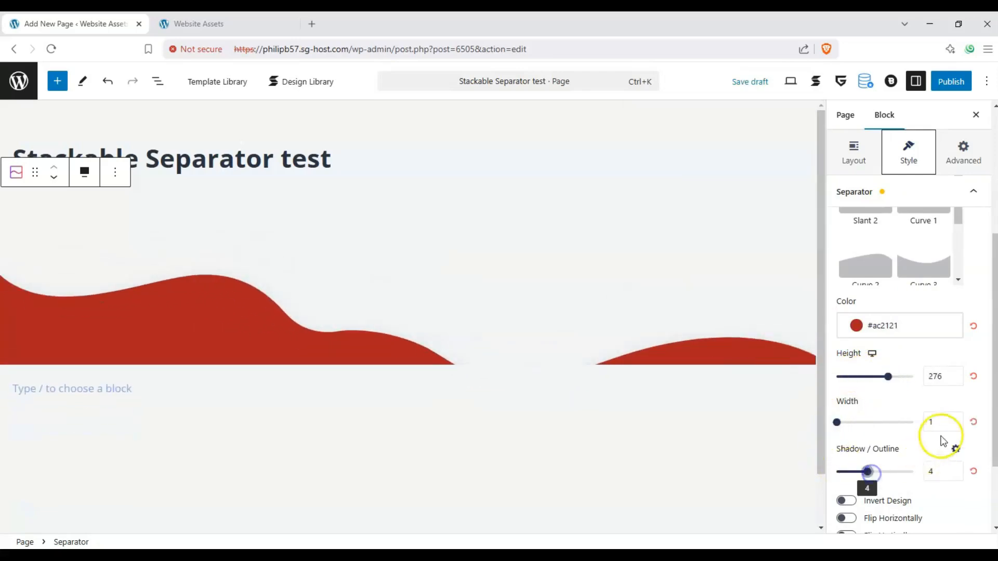
Enable Invert Design, Flip Horizontally, Flip Vertically and Bring to Front for the separator
scroll(904, 472, "down", 1)
left_click(845, 480)
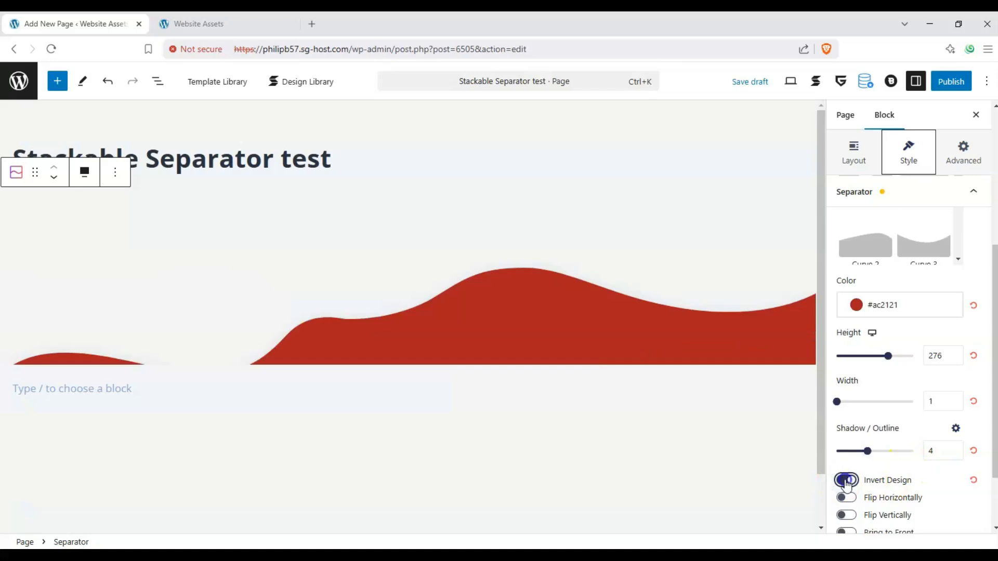
left_click(846, 480)
scroll(909, 454, "down", 2)
left_click(846, 456)
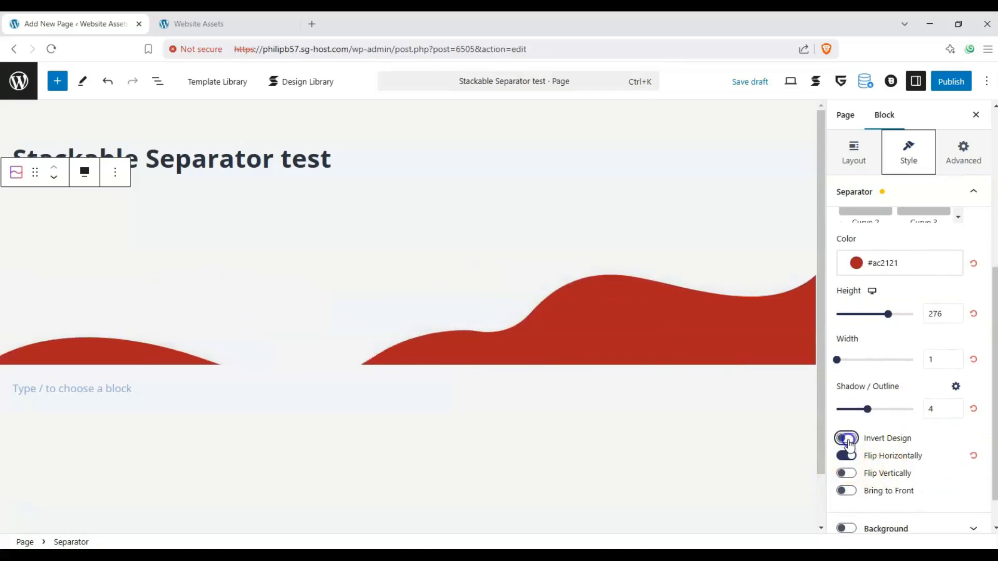
left_click(847, 440)
left_click(847, 472)
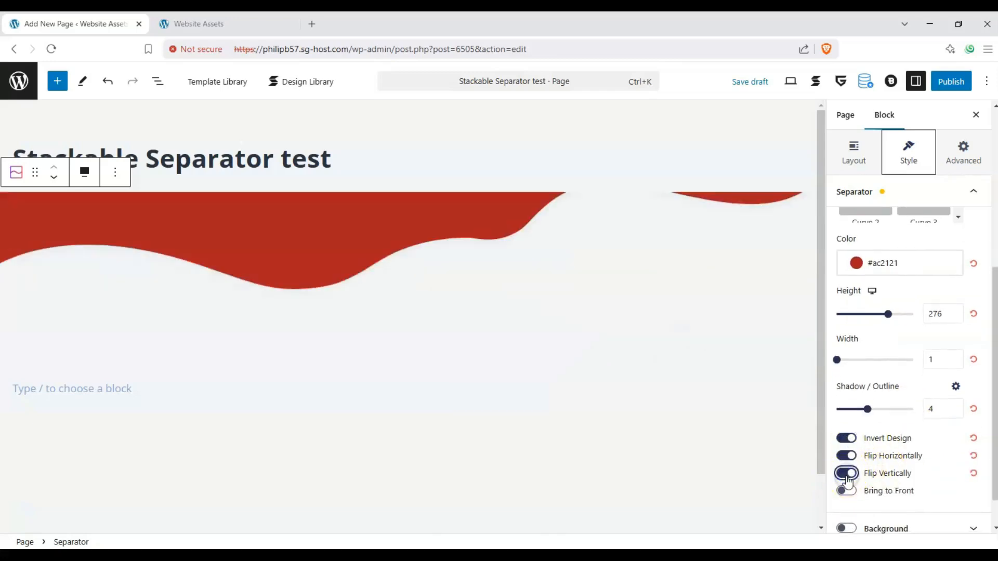
scroll(853, 484, "down", 1)
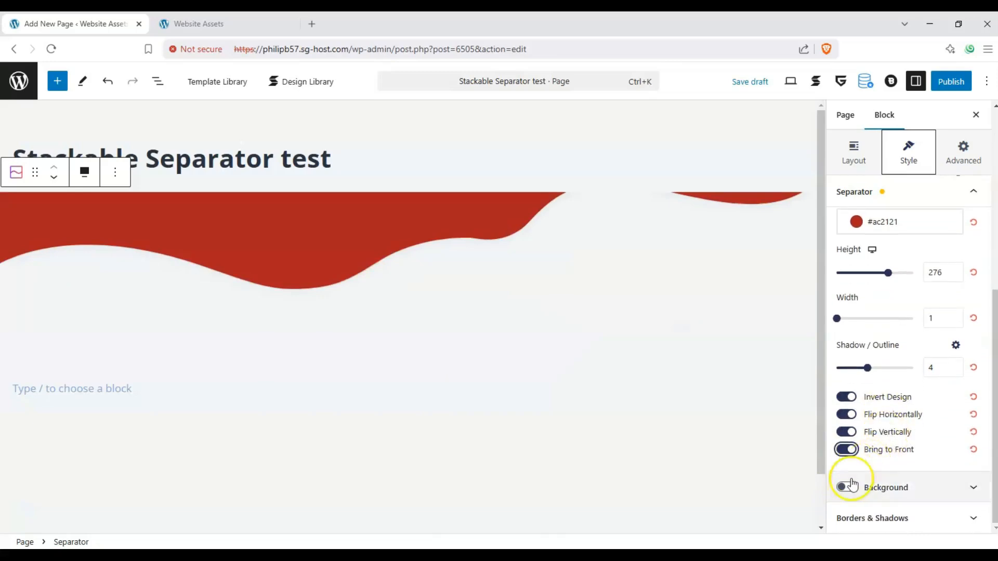
Enable the separator block's background and give it the single colour #df7a7a
left_click(847, 488)
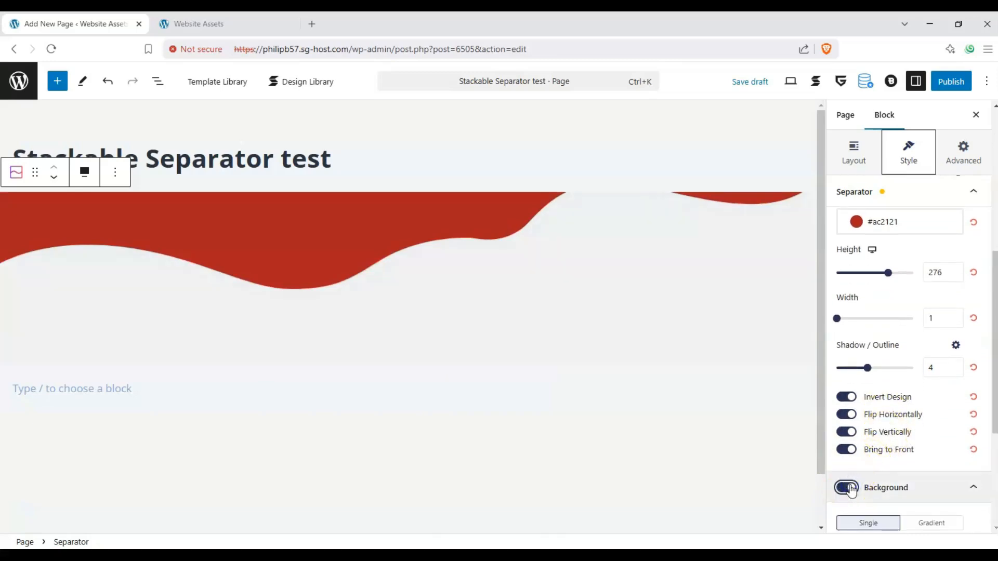
scroll(876, 457, "down", 3)
left_click(873, 405)
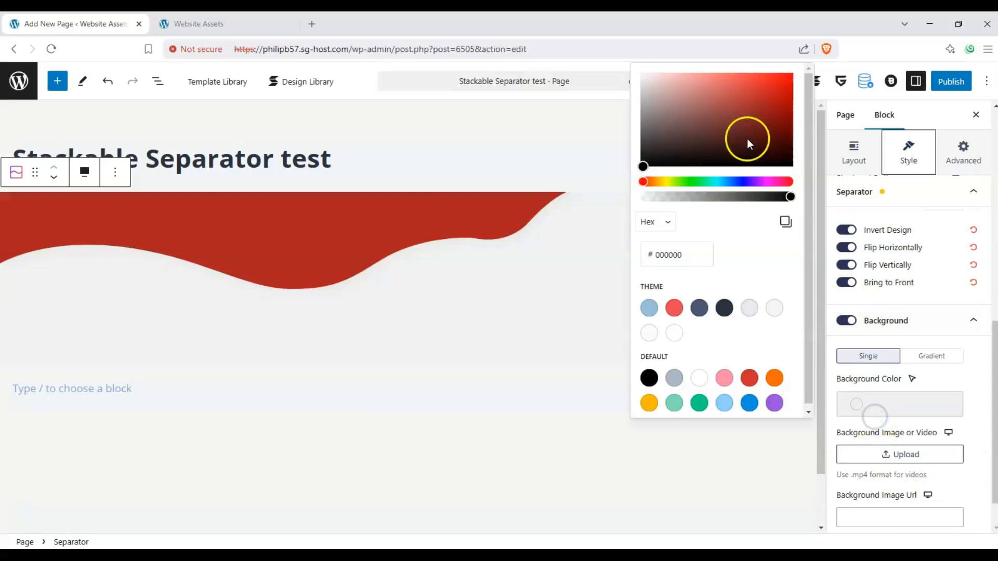
left_click_drag(746, 145, 710, 88)
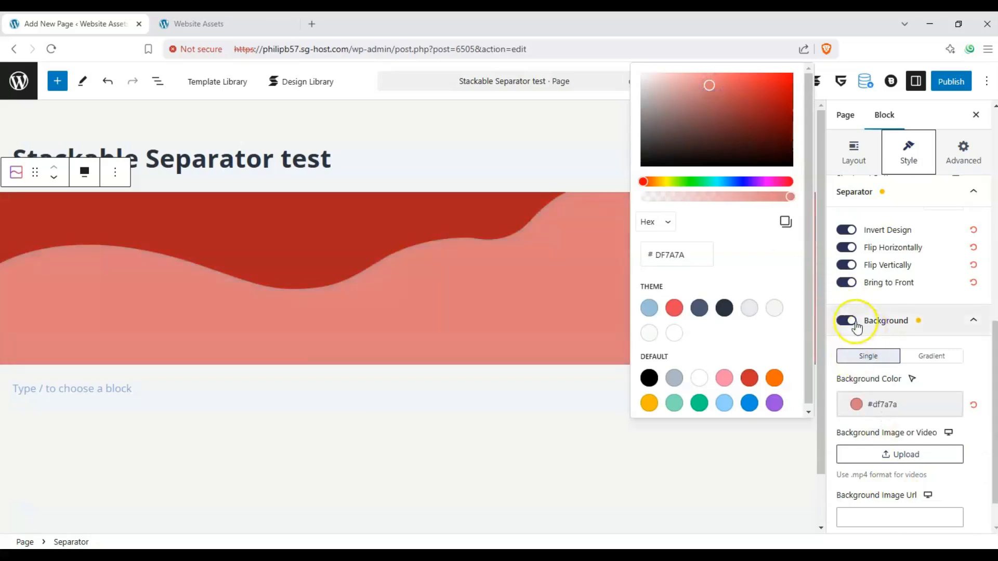
Turn off the separator block's background
left_click(846, 320)
left_click(946, 328)
Try a solid border of width 2 around the separator block, and set the border back to None
left_click(946, 342)
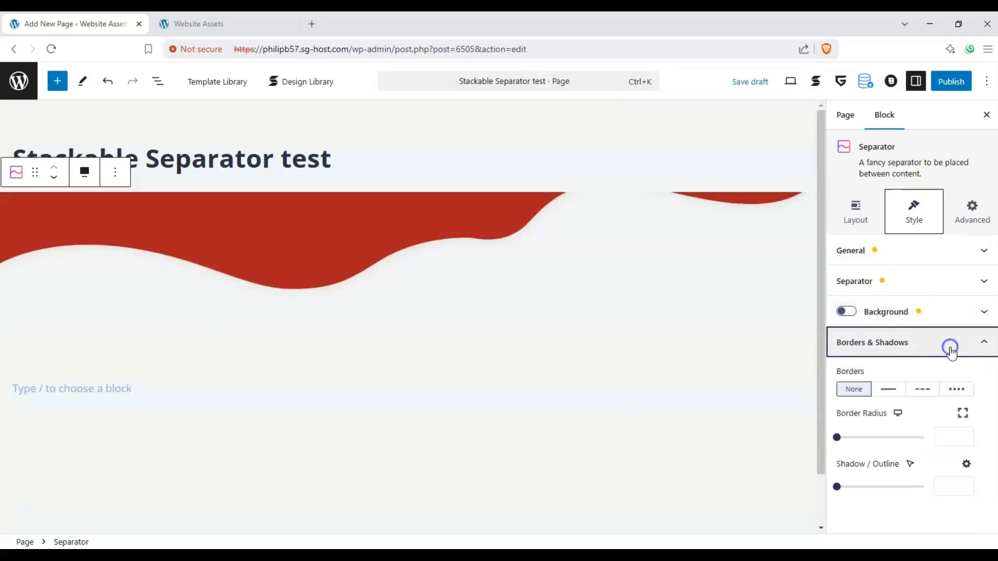
left_click(897, 391)
left_click_drag(836, 437, 872, 447)
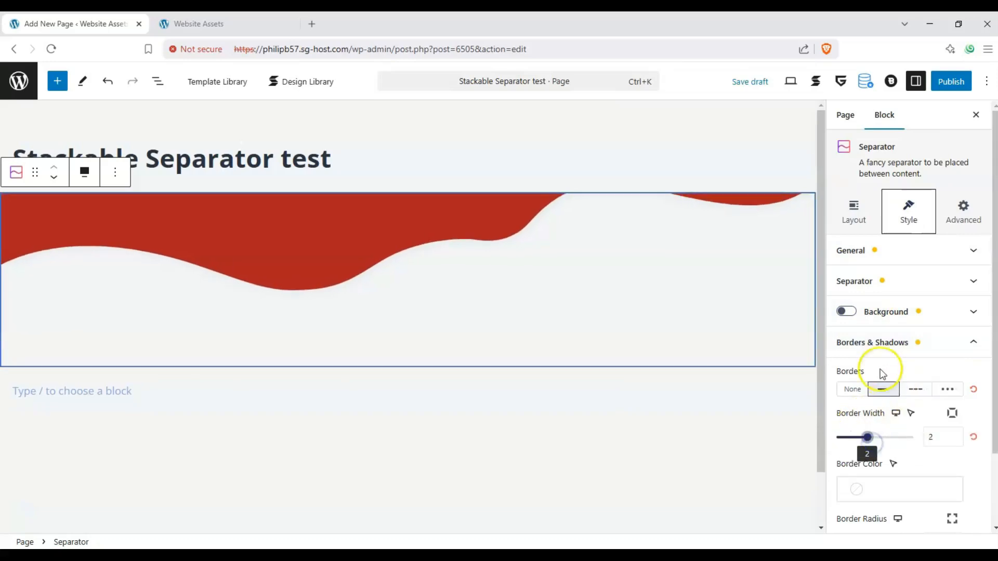
left_click(852, 389)
left_click(974, 342)
Examine the separator block's advanced options: General, Position, Custom Attributes, Responsive visibility, and HTML anchor and CSS classes
left_click(964, 207)
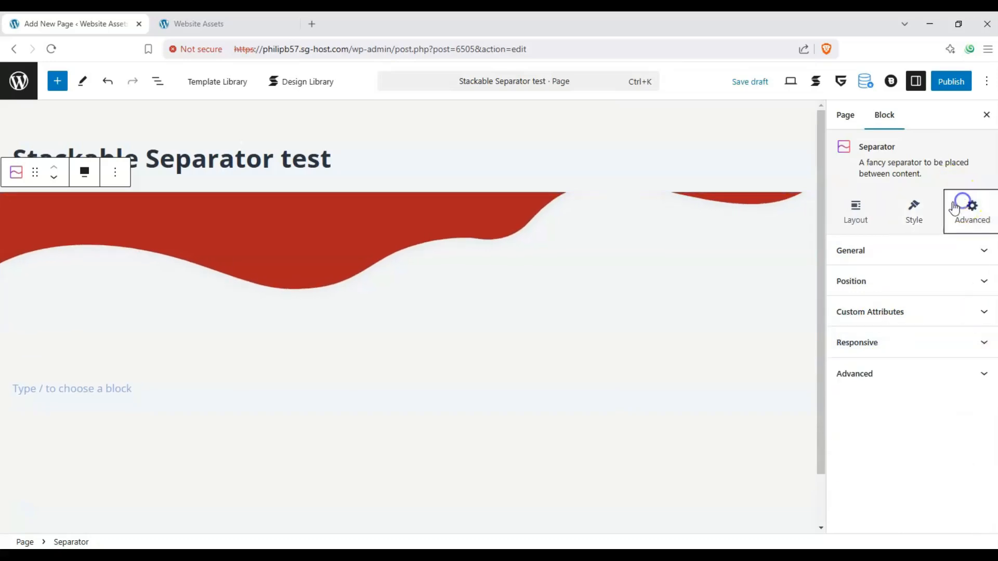
left_click(929, 250)
left_click(929, 250)
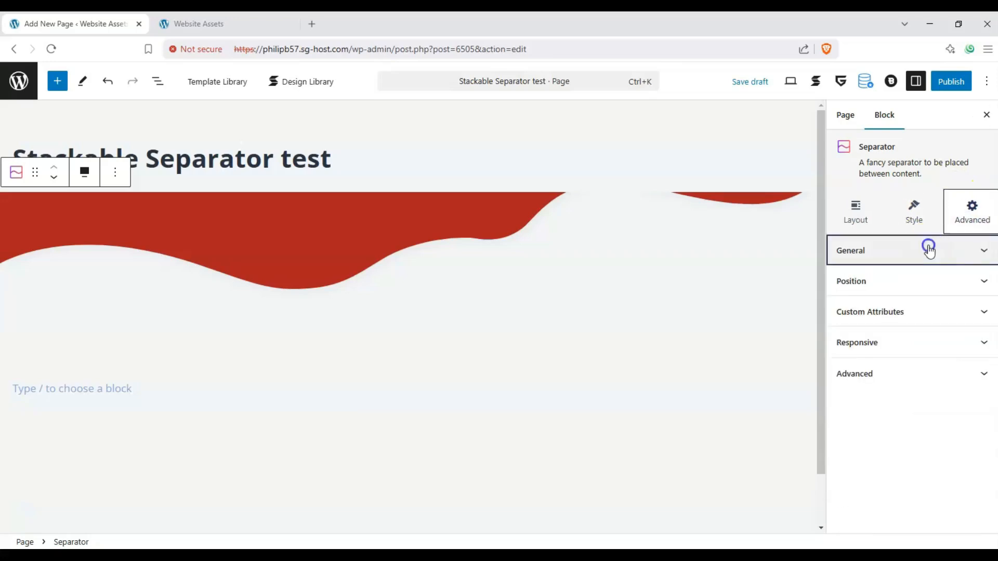
left_click(913, 278)
left_click(913, 278)
left_click(905, 310)
left_click(904, 310)
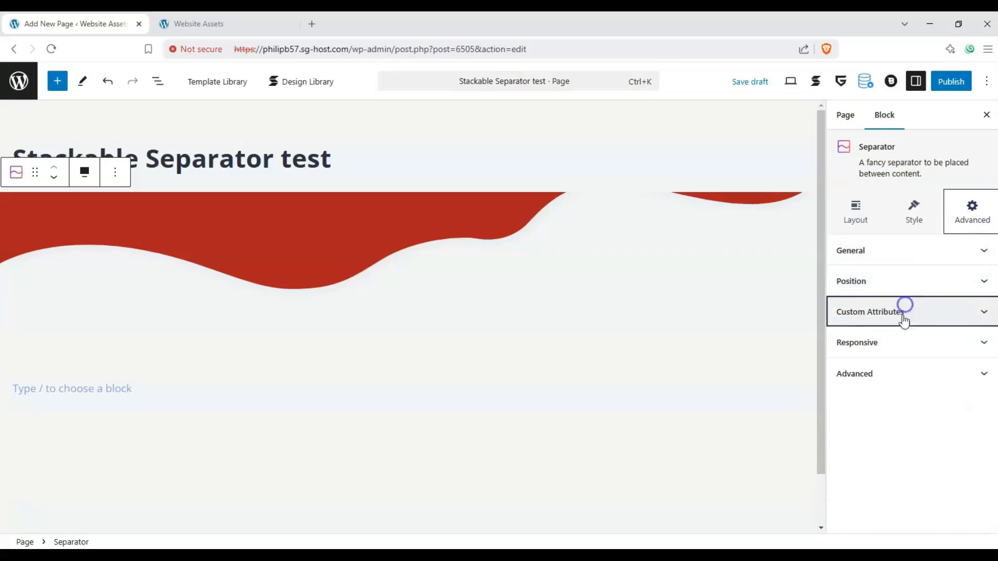
left_click(901, 341)
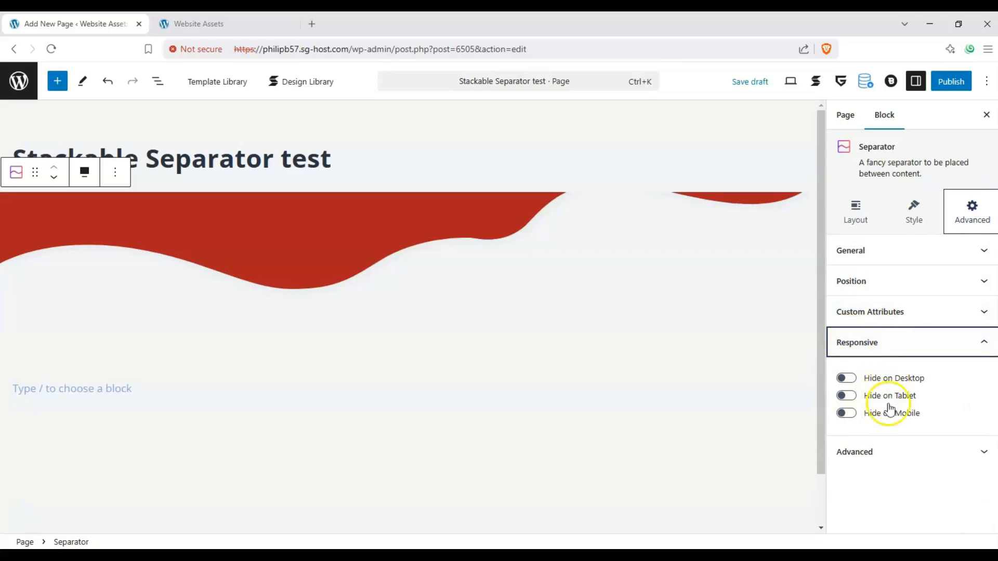
left_click(902, 447)
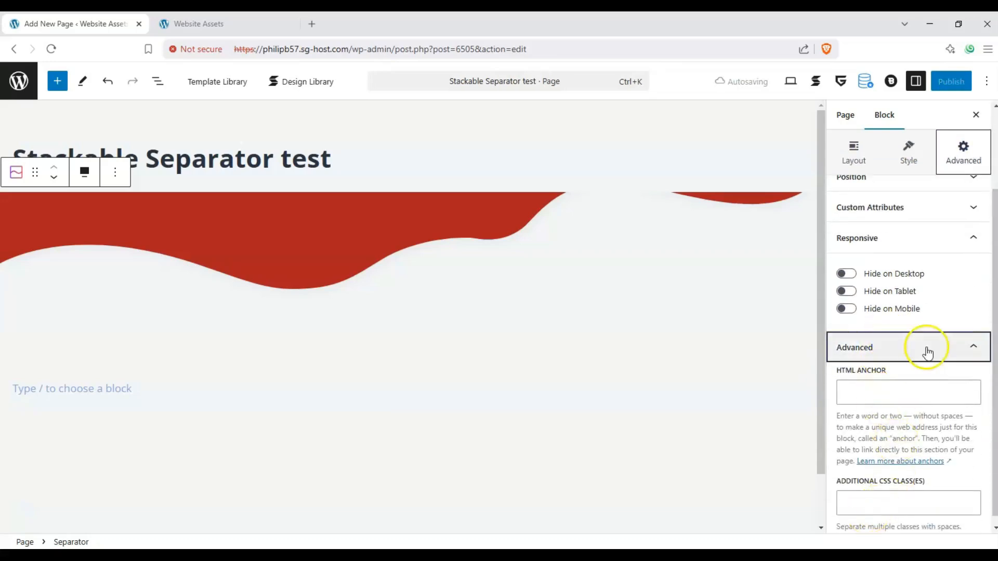
left_click(928, 353)
Switch the separator's Flip Vertically option off and back on to compare both orientations
left_click(931, 208)
left_click(923, 250)
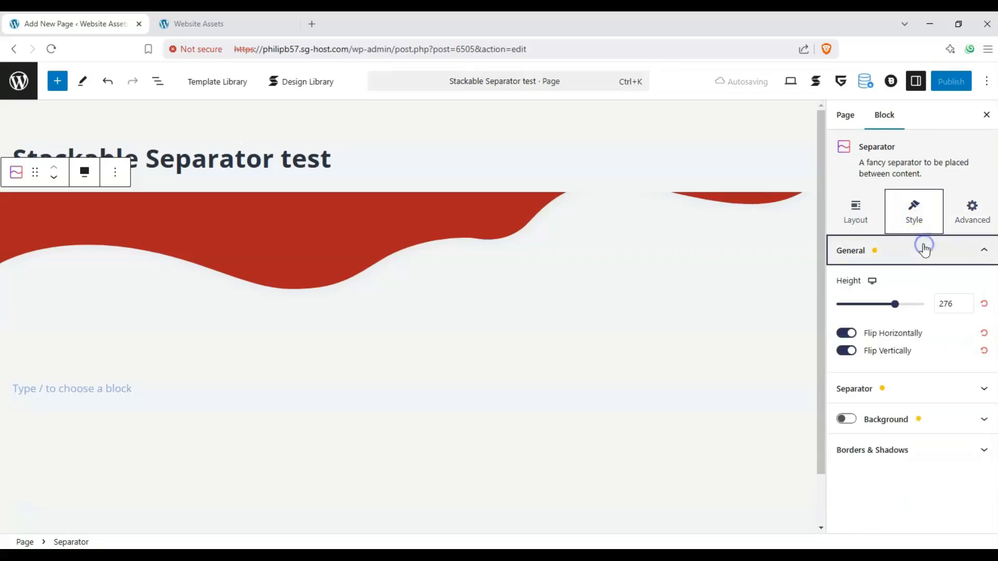
left_click(847, 351)
left_click(847, 351)
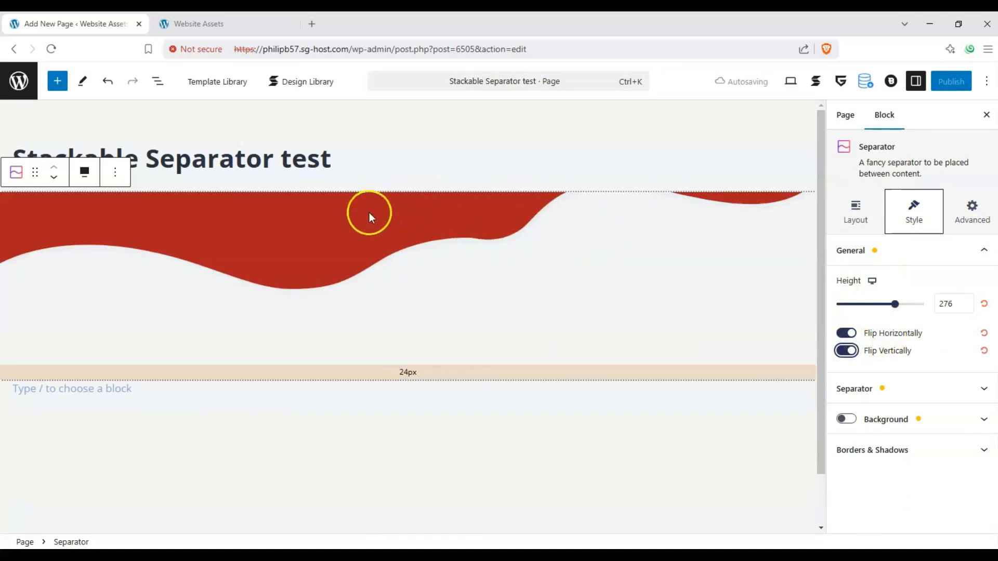
Insert a Stackable Image block directly below the separator
scroll(406, 269, "down", 1)
scroll(196, 161, "up", 1)
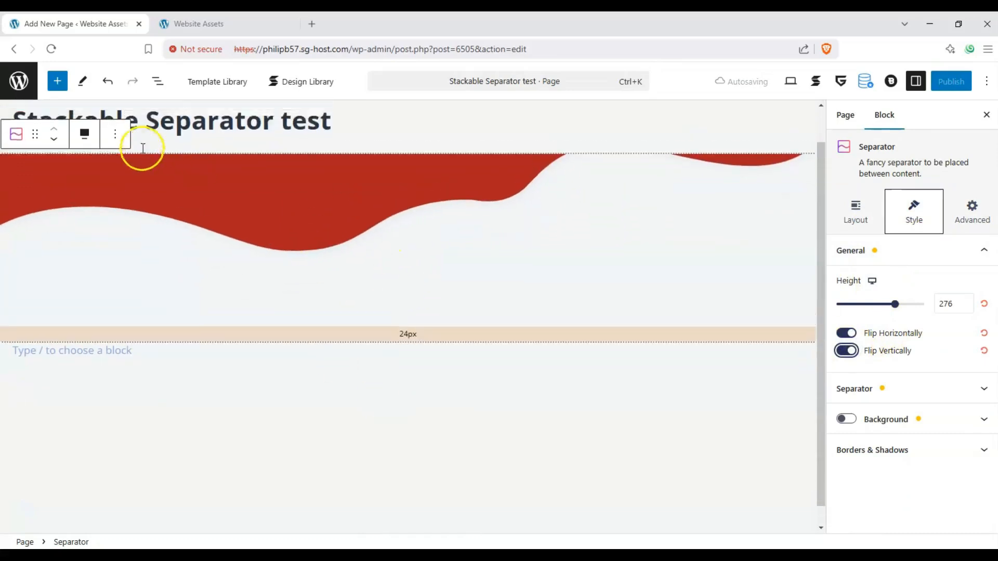
scroll(143, 148, "up", 1)
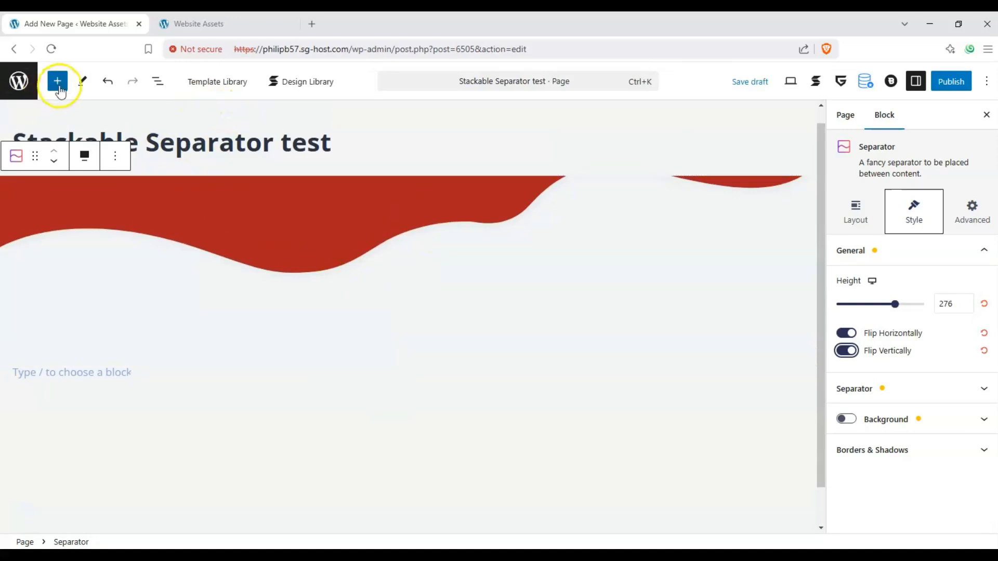
left_click(58, 84)
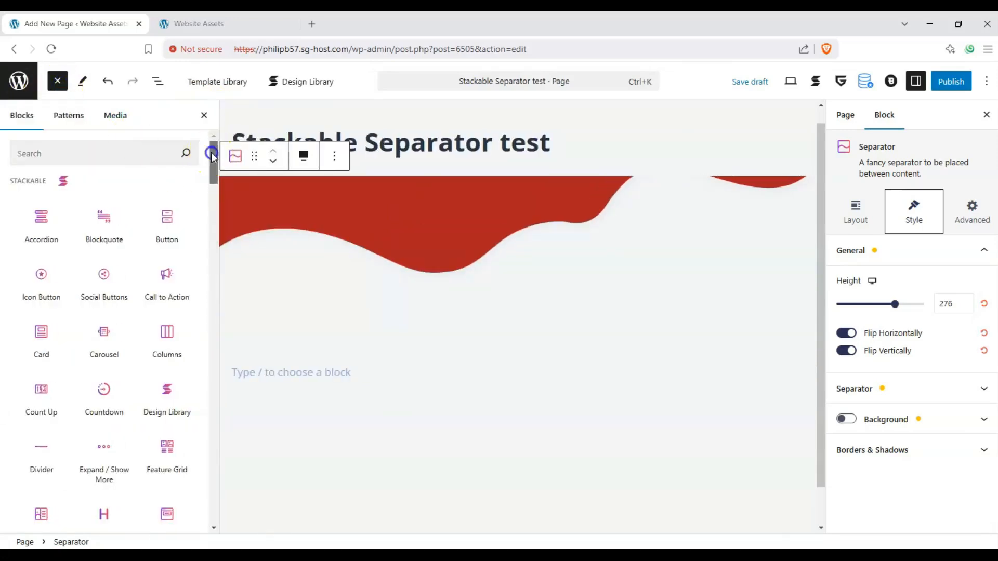
left_click_drag(212, 156, 213, 190)
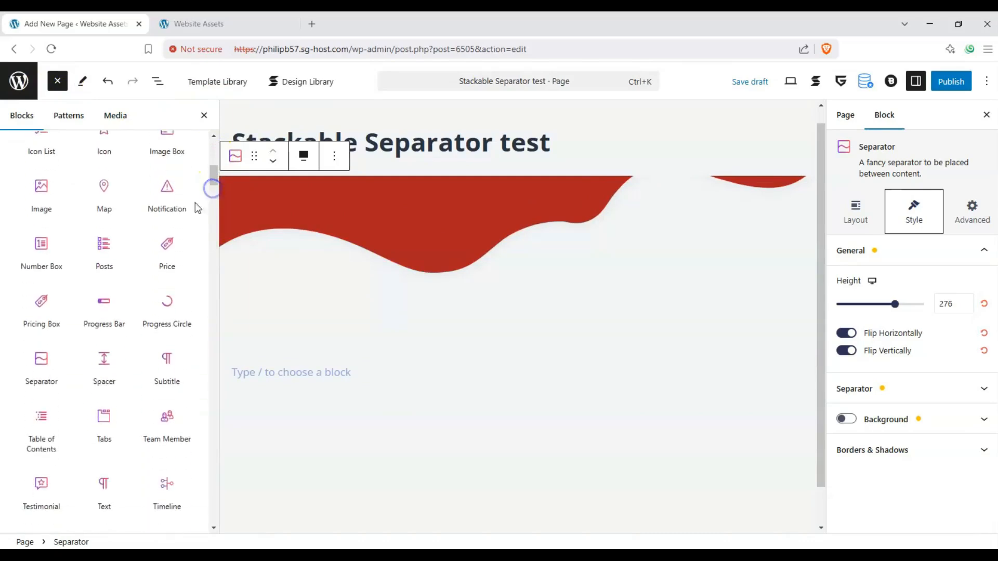
scroll(125, 224, "up", 2)
left_click(45, 274)
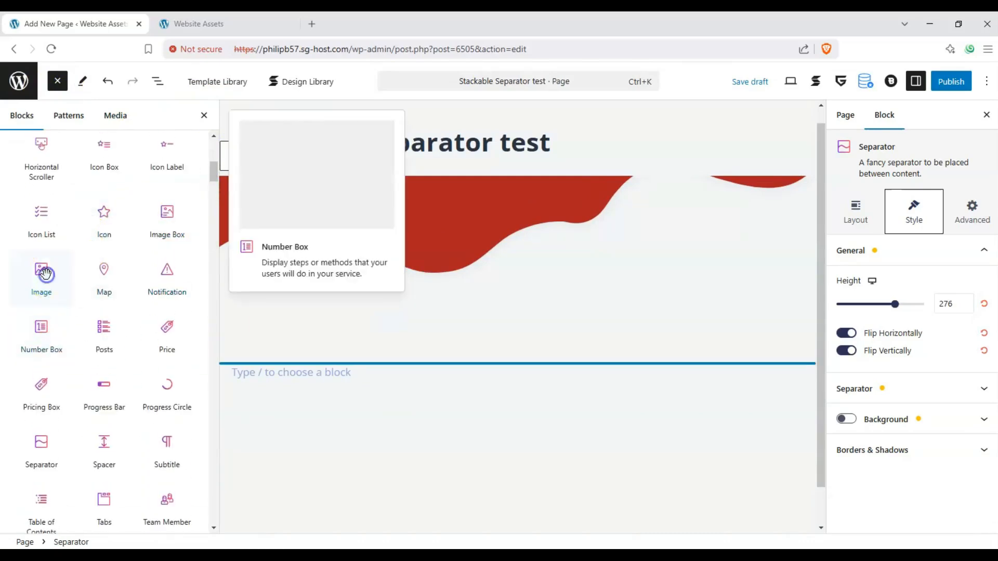
left_click(46, 273)
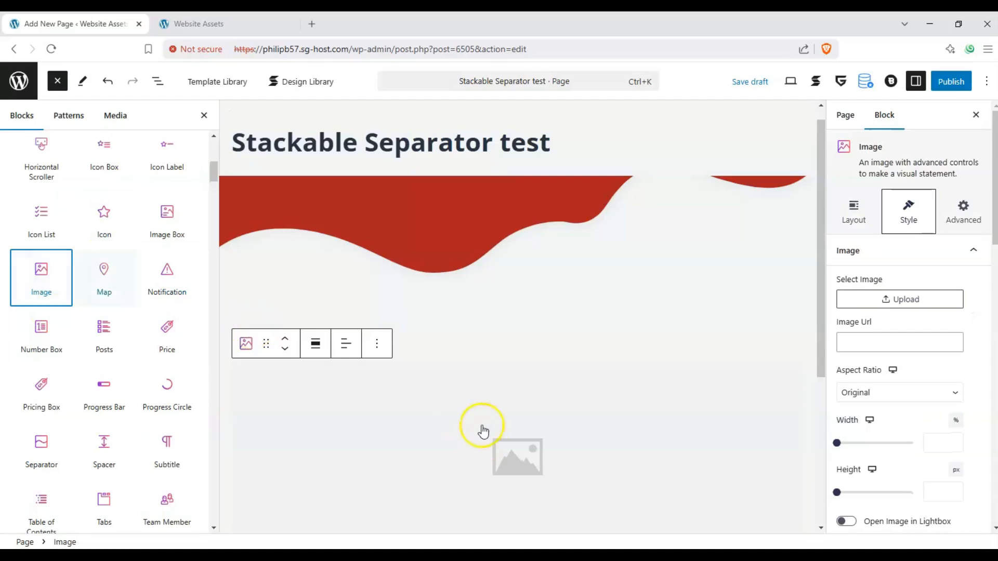
Fill the image block with the media library photo of a road bike against a dark ribbed wall
scroll(528, 364, "down", 4)
left_click(507, 266)
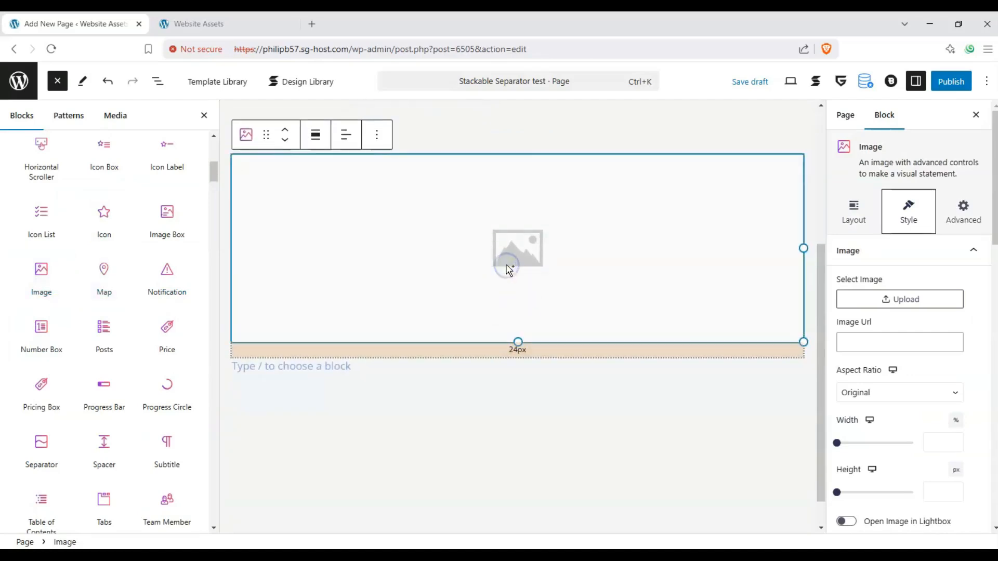
scroll(465, 333, "down", 5)
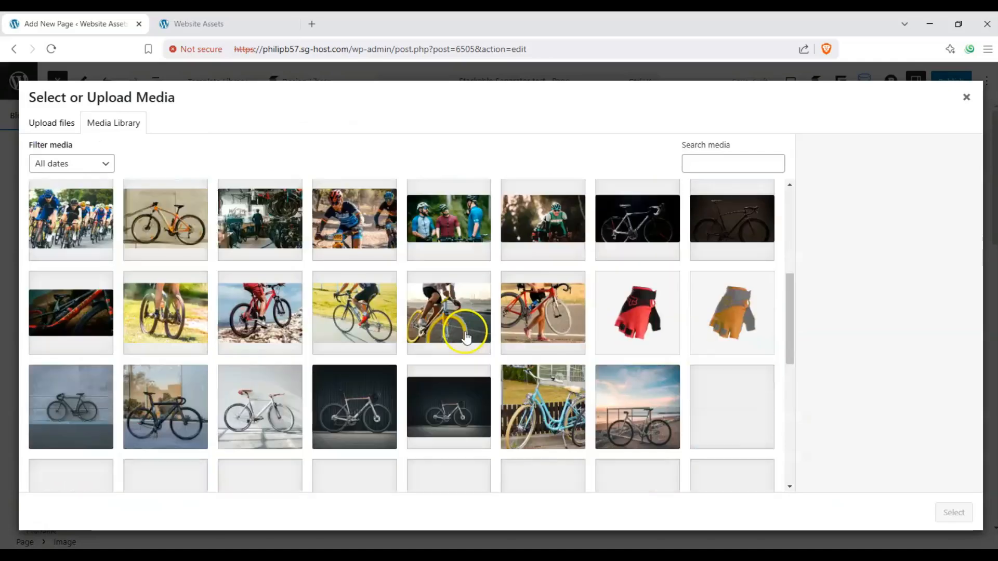
scroll(452, 330, "down", 4)
scroll(428, 324, "up", 1)
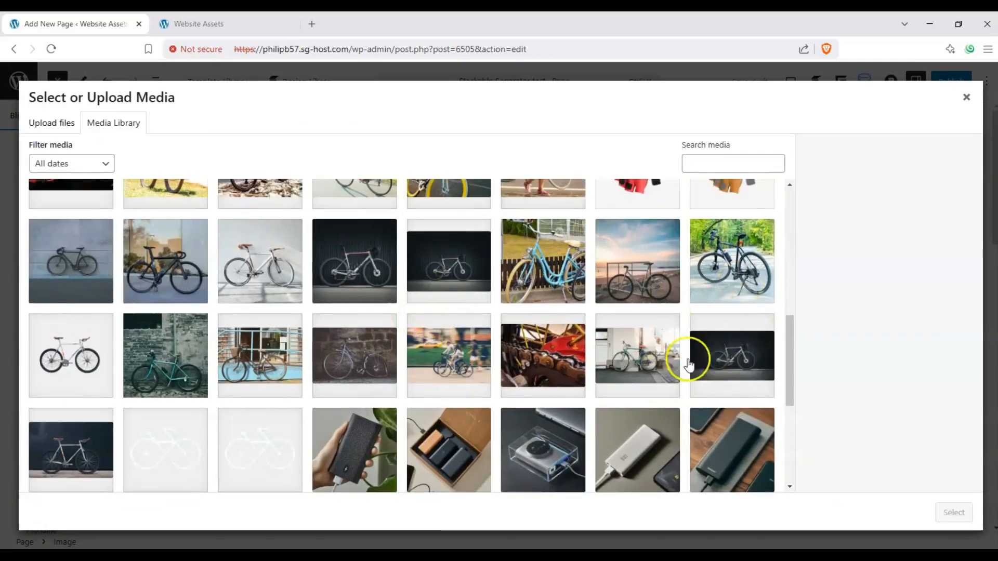
left_click(746, 351)
left_click(953, 512)
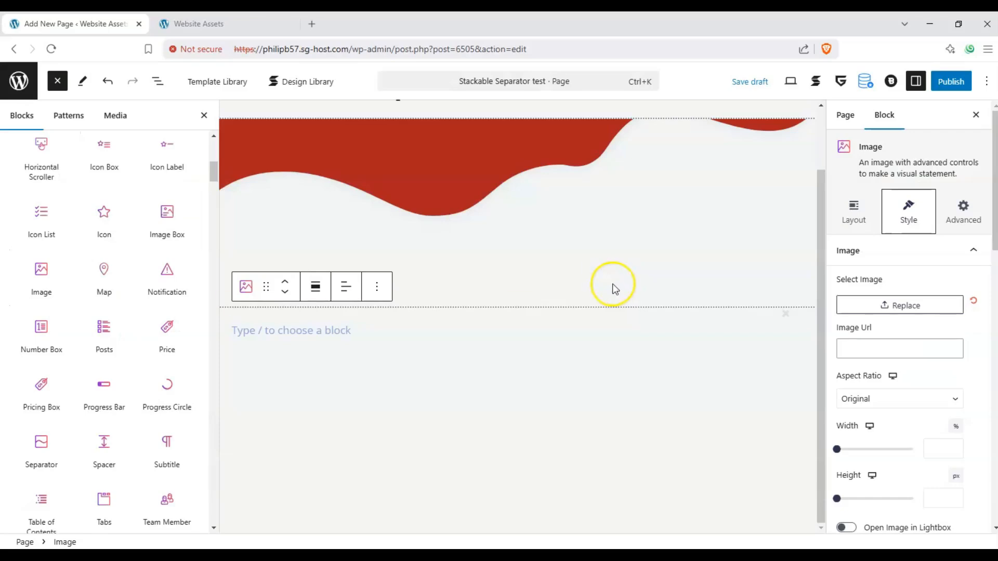
Set the separator block's position offsets to 100 px at the top and -100 px at the bottom
scroll(590, 296, "up", 2)
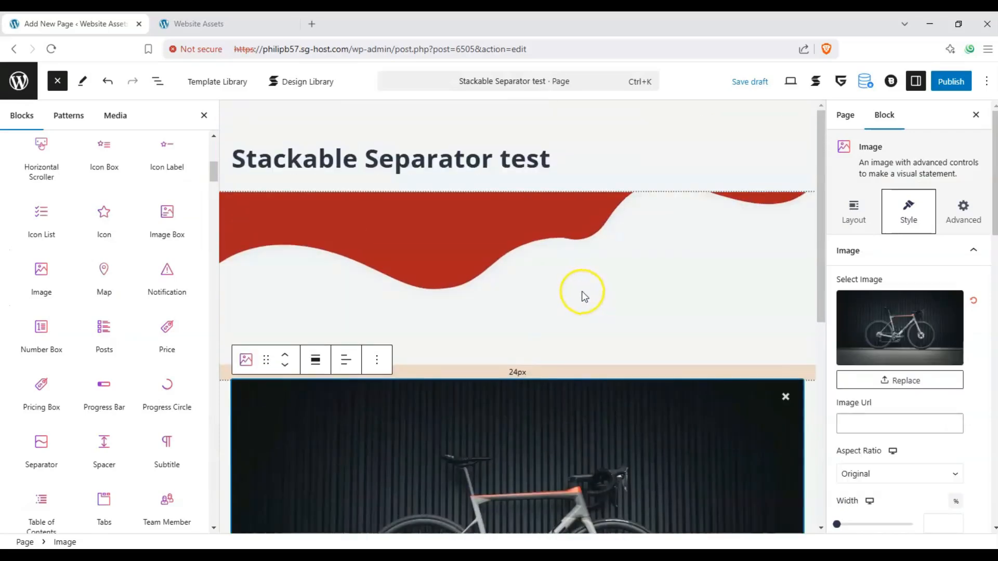
left_click(612, 256)
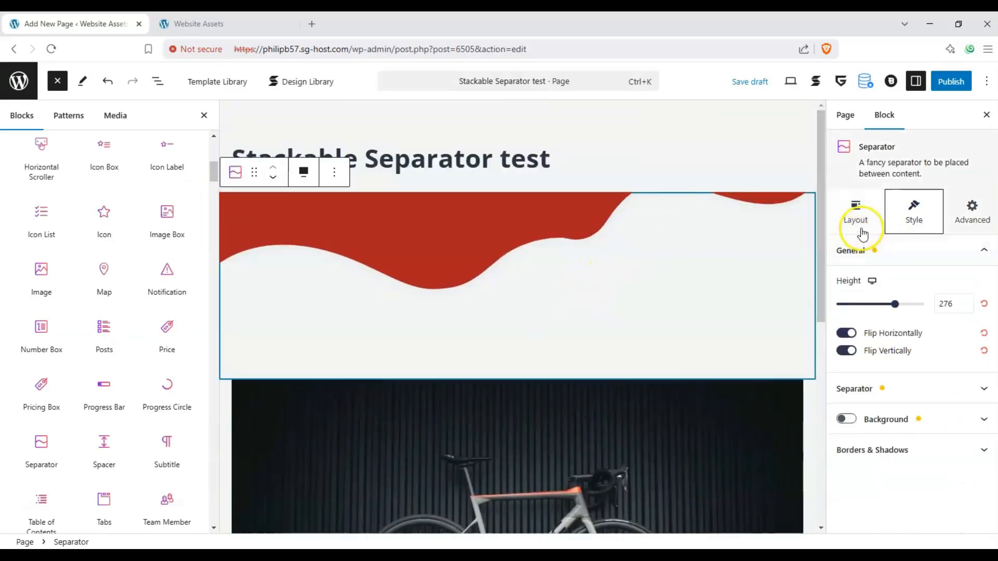
left_click(964, 221)
left_click(931, 442)
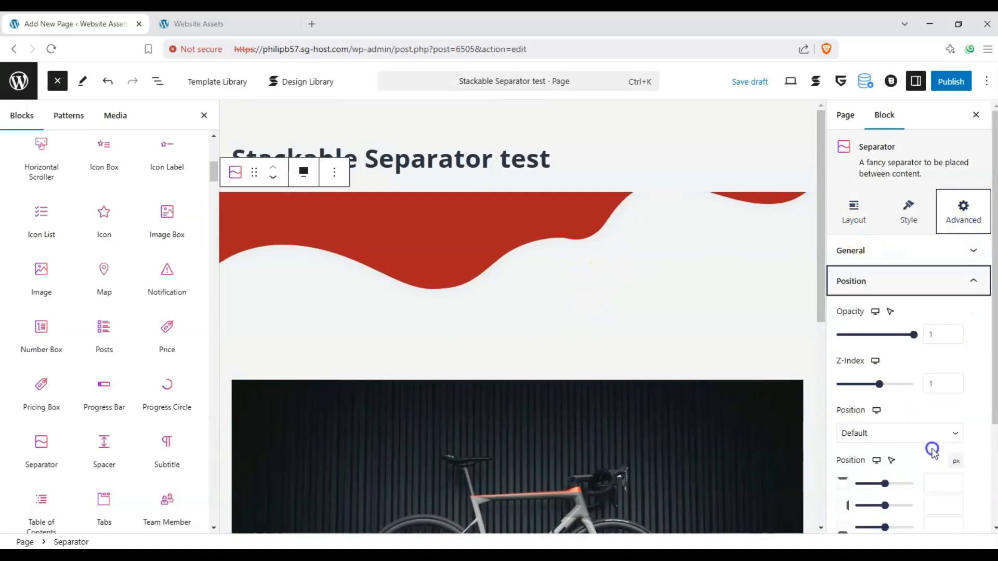
scroll(756, 320, "down", 2)
left_click_drag(886, 492, 937, 493)
left_click_drag(884, 527, 852, 527)
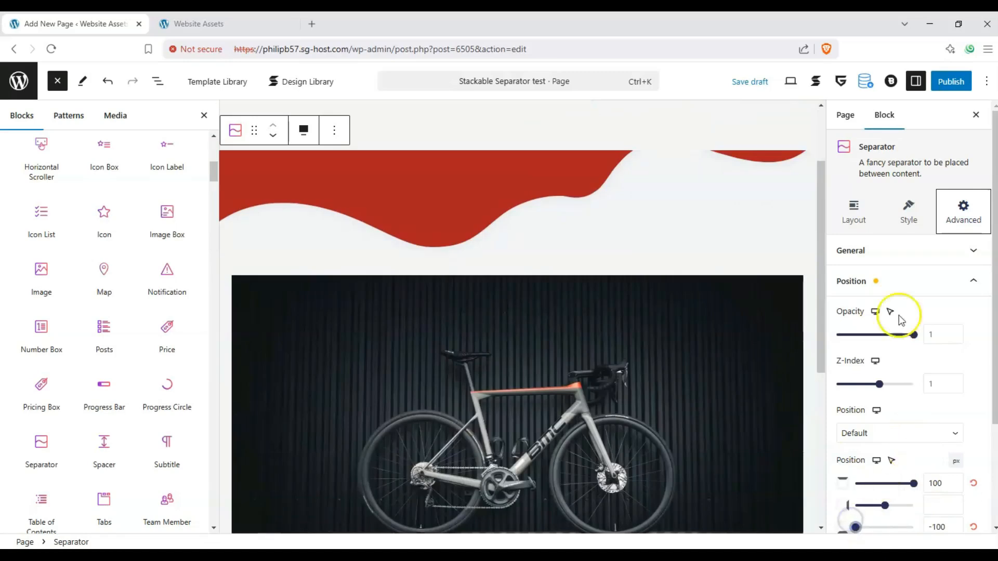
Set the separator block's bottom margin to -142 px and its Z-Index to 5 so it overlaps the bike image
left_click(877, 214)
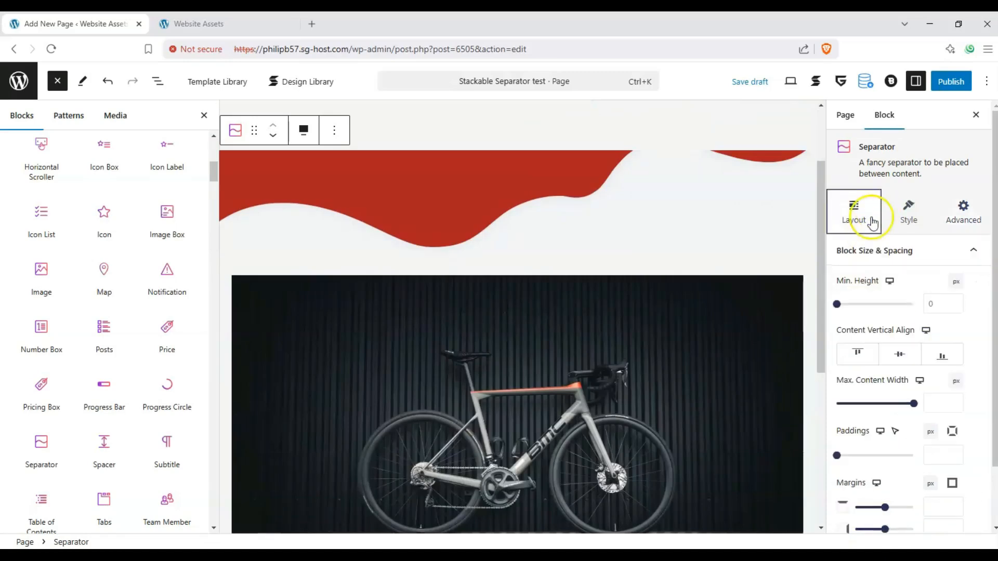
scroll(855, 452, "down", 2)
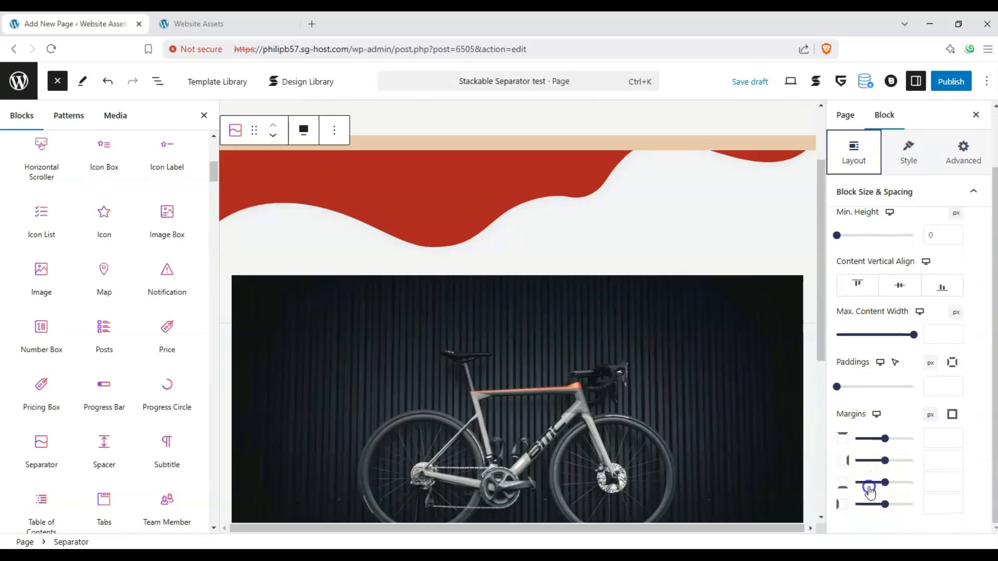
mouse_move(869, 491)
left_mouse_down()
mouse_move(853, 487)
mouse_move(873, 488)
mouse_move(862, 483)
left_mouse_up()
scroll(780, 303, "up", 1)
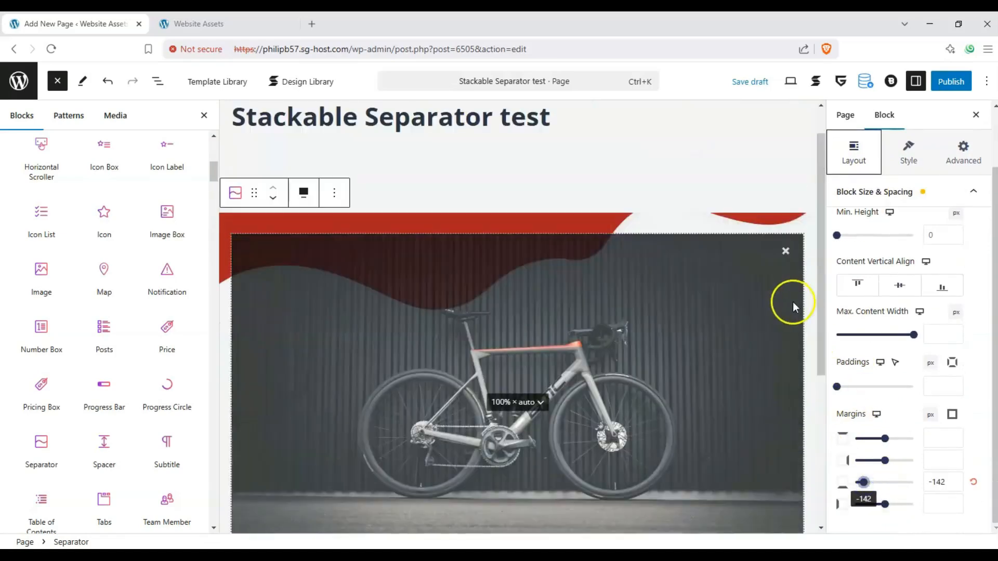
left_click(962, 153)
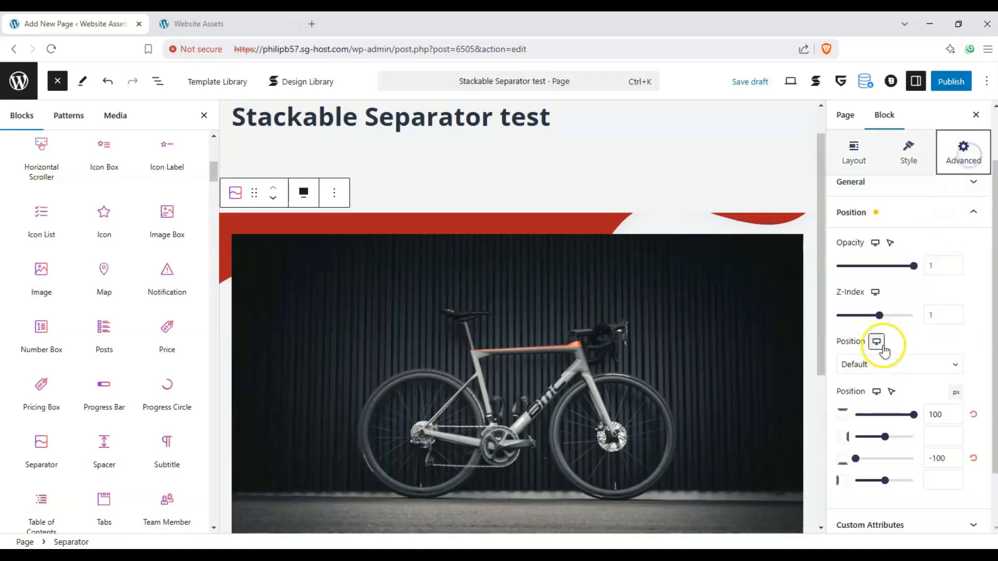
left_click_drag(879, 316, 894, 315)
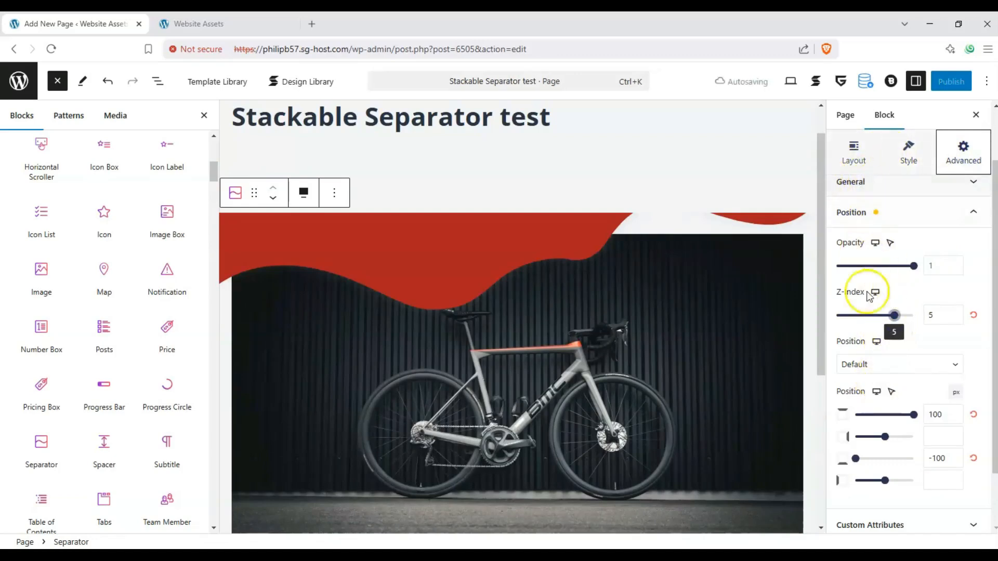
Set the separator block's bottom margin to -169 px
left_click(850, 167)
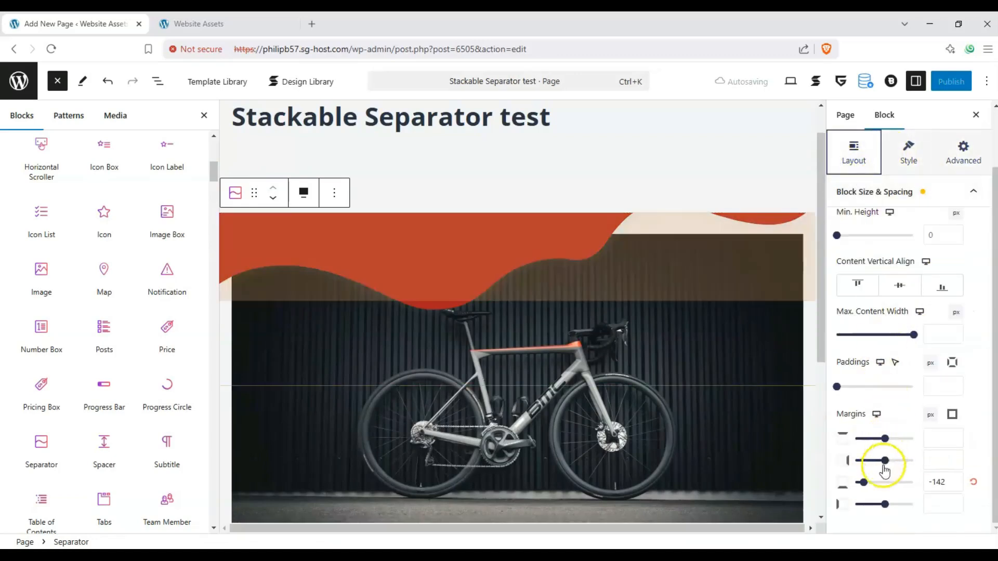
left_click_drag(870, 482, 856, 488)
left_click_drag(861, 485, 862, 486)
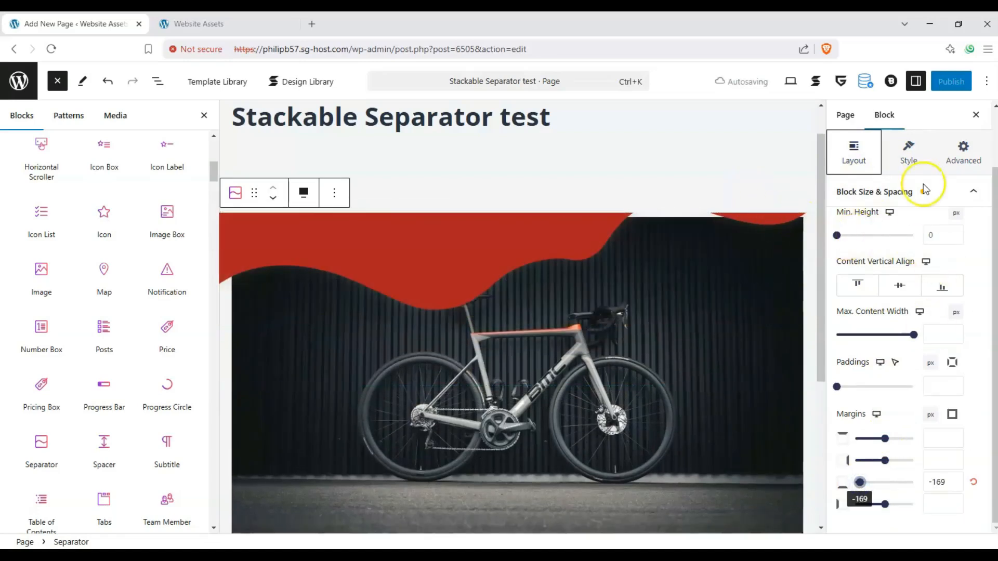
Adjust the separator's height slightly and turn off its Flip Horizontally option
left_click(907, 153)
left_click(879, 253)
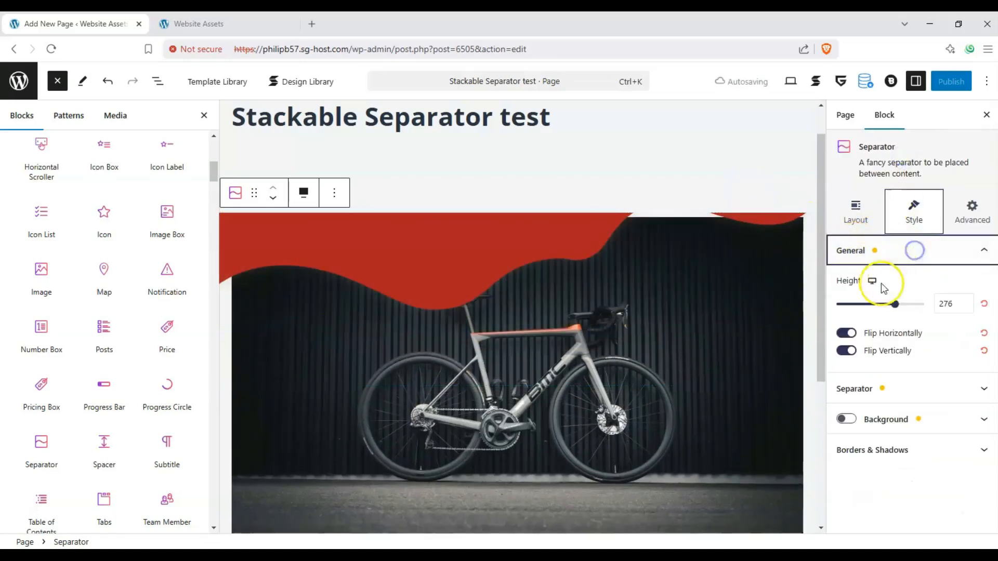
left_click_drag(875, 304, 894, 317)
left_click(888, 321)
Set the separator shape's height to 307 and its width to 2.7
left_click(973, 387)
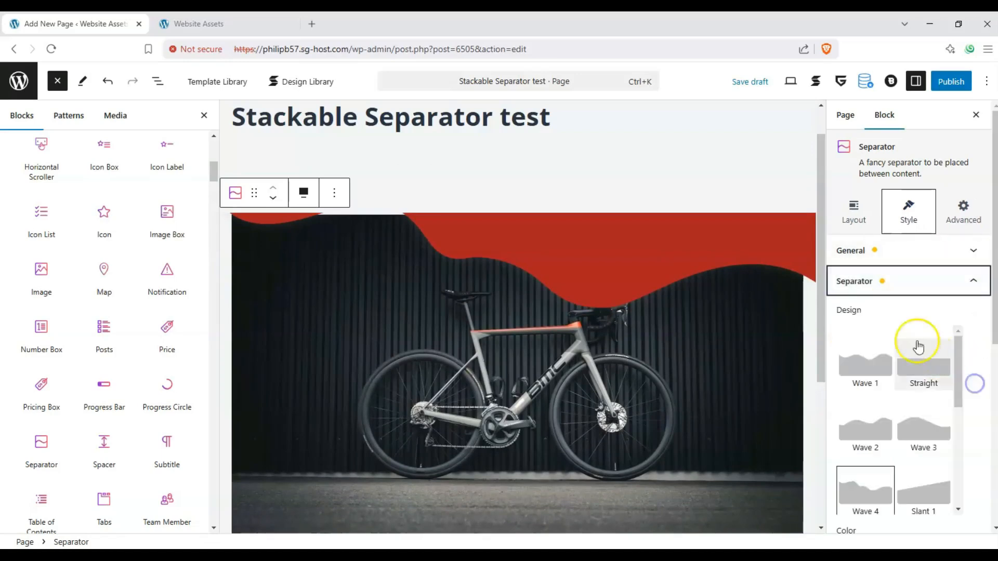
scroll(918, 338, "down", 5)
scroll(966, 414, "down", 3)
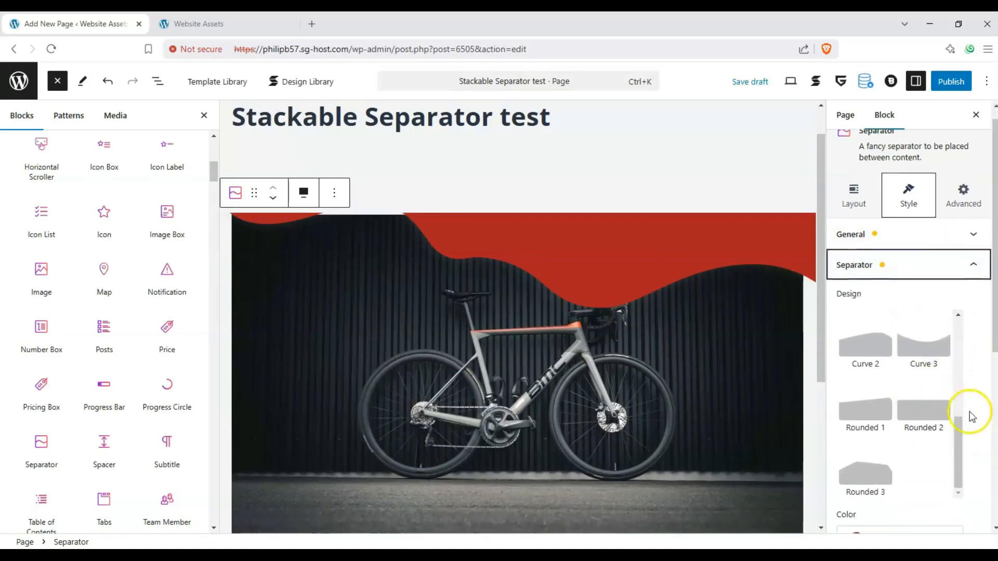
left_click_drag(859, 441, 889, 439)
left_click_drag(852, 484, 881, 485)
mouse_move(888, 439)
left_mouse_down()
mouse_move(876, 441)
mouse_move(894, 440)
left_mouse_up()
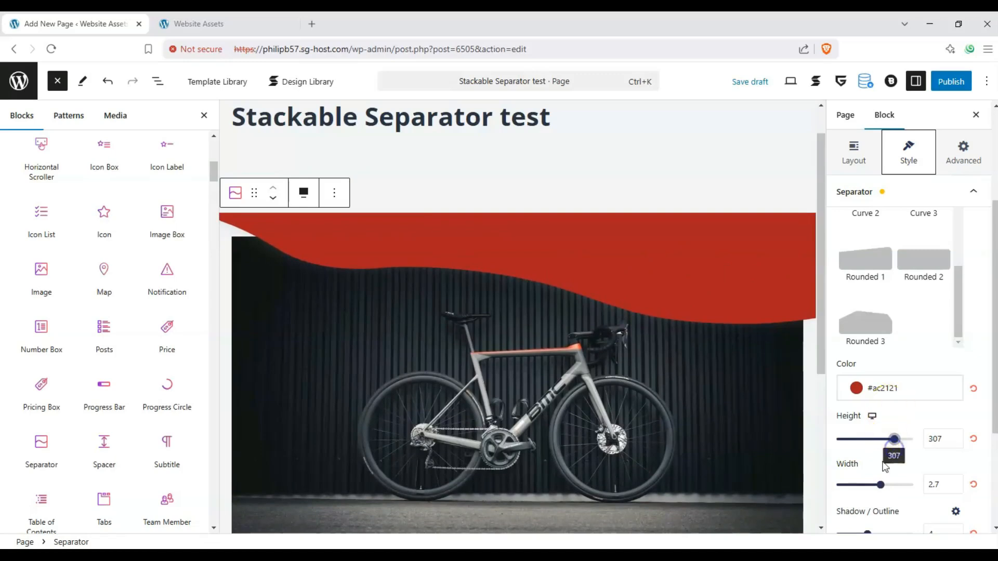
scroll(875, 374, "up", 2)
scroll(873, 363, "up", 1)
scroll(935, 442, "down", 4)
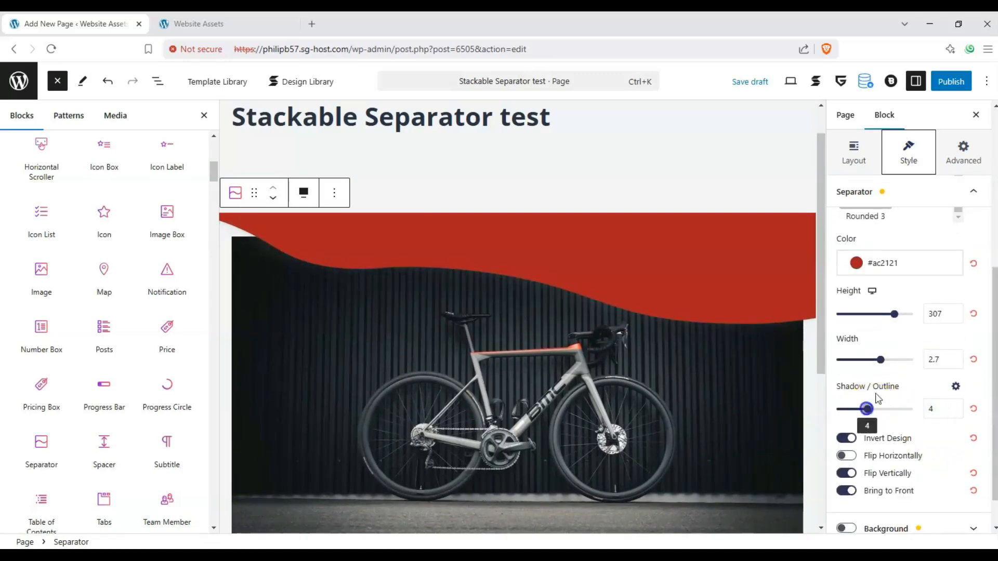
Set the separator shape's width to 3.1 and its height to 294
mouse_move(880, 359)
left_mouse_down()
mouse_move(865, 361)
mouse_move(906, 370)
mouse_move(920, 398)
mouse_move(832, 361)
mouse_move(841, 374)
mouse_move(890, 374)
left_mouse_up()
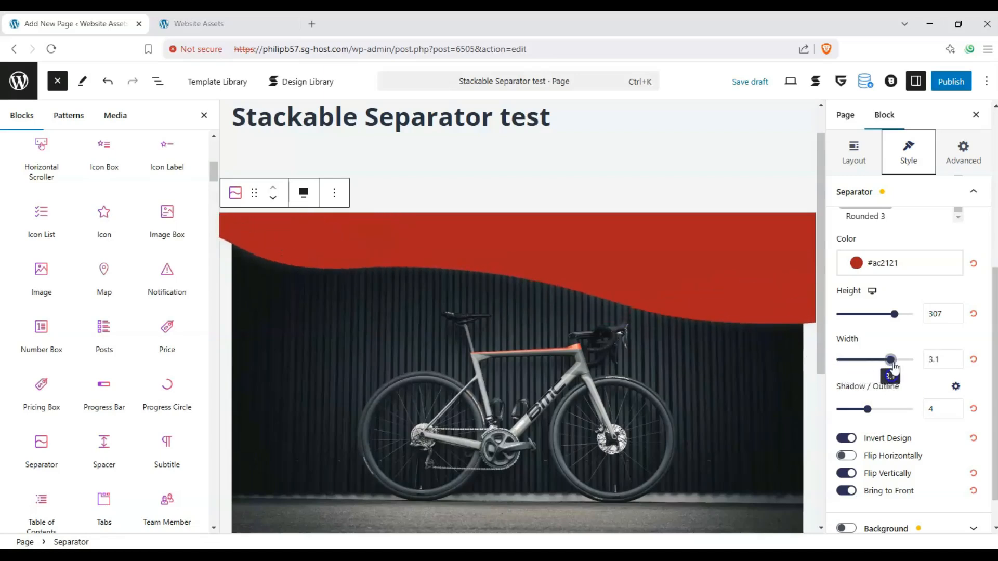
mouse_move(894, 314)
left_mouse_down()
mouse_move(884, 318)
mouse_move(892, 315)
left_mouse_up()
scroll(744, 305, "down", 4)
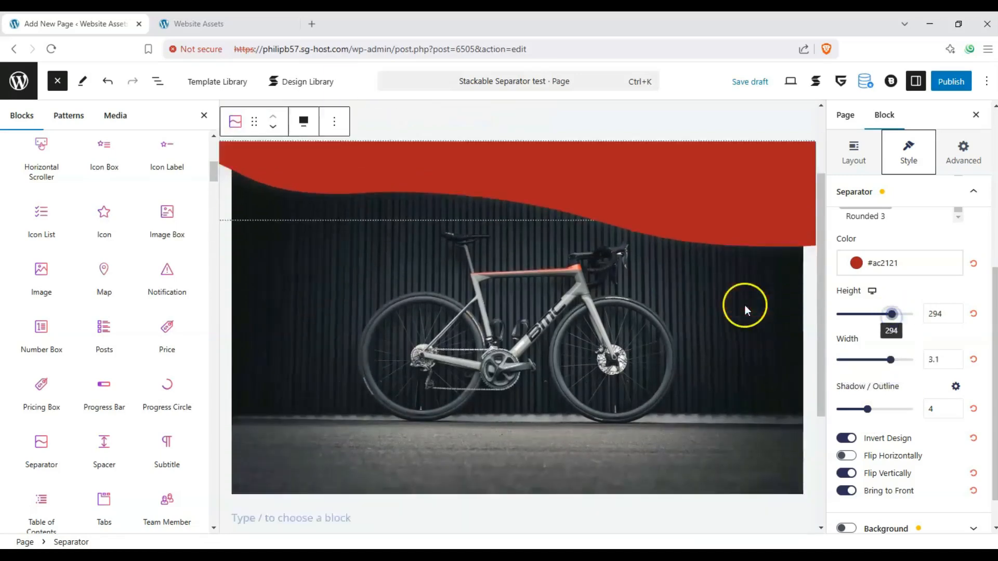
Publish the "Stackable Separator test" page and open its live version
scroll(614, 210, "up", 2)
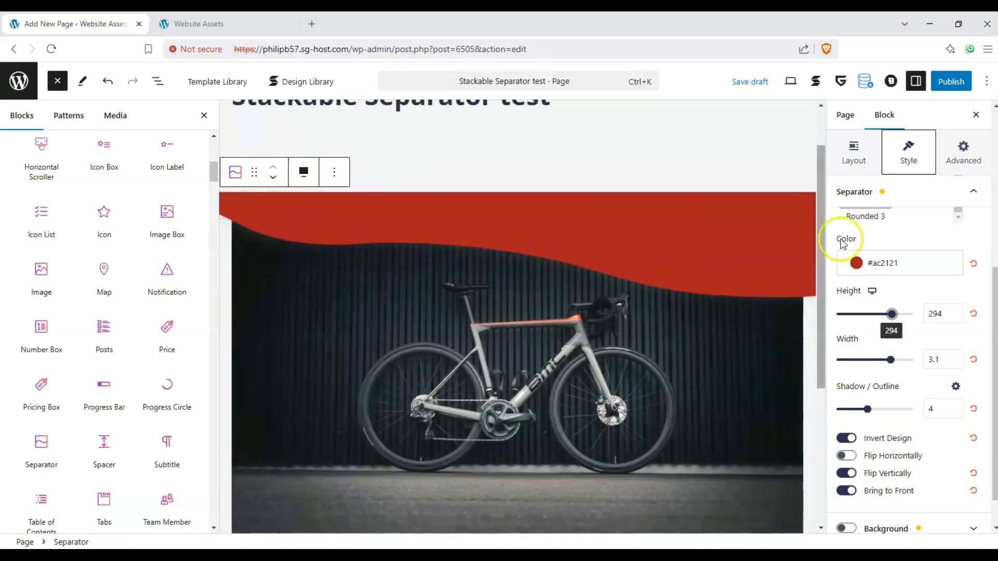
scroll(806, 208, "up", 2)
left_click(962, 88)
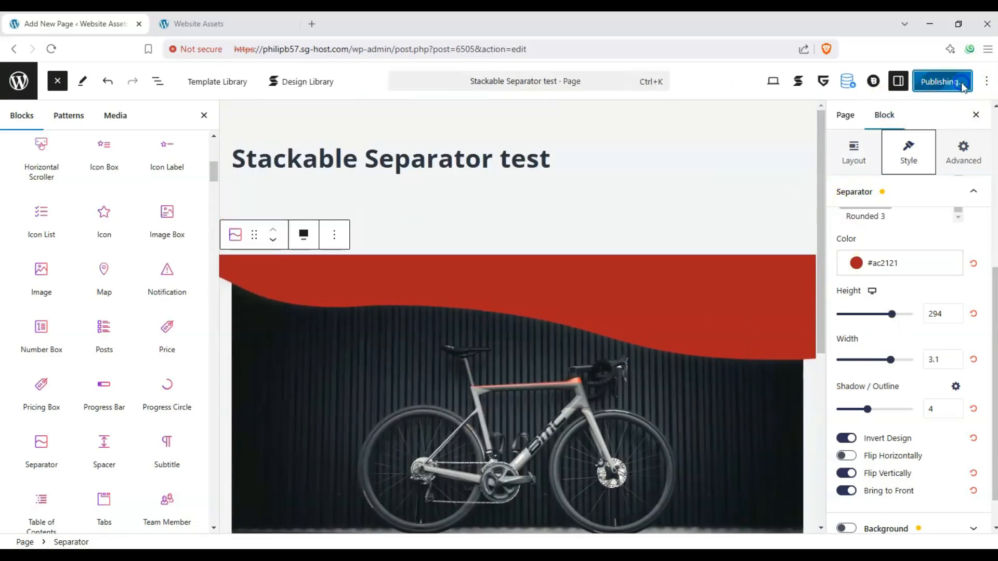
scroll(638, 290, "down", 2)
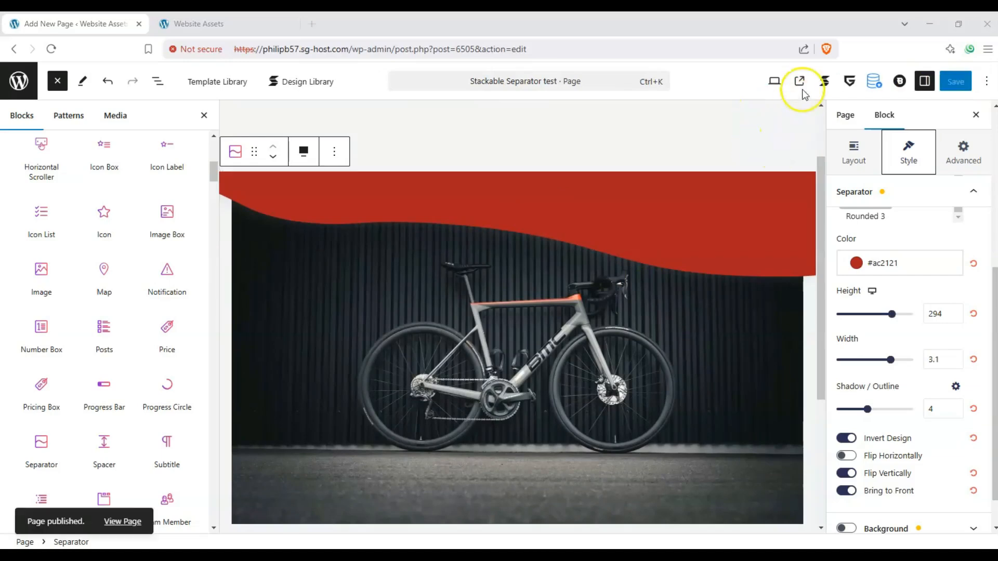
left_click(804, 84)
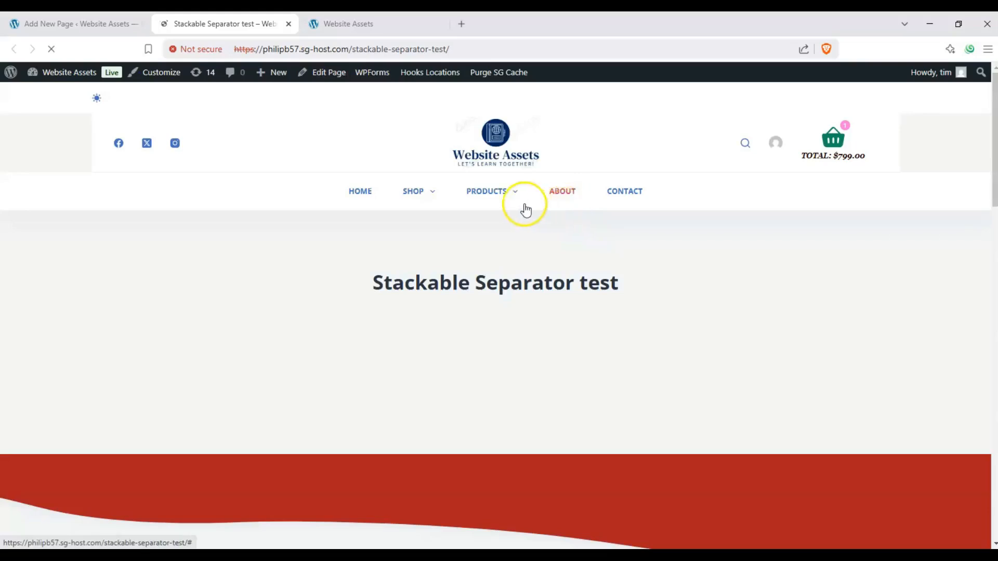
Examine how the red wave separator overlaps the bike image on the published page
scroll(522, 202, "down", 7)
scroll(356, 199, "up", 2)
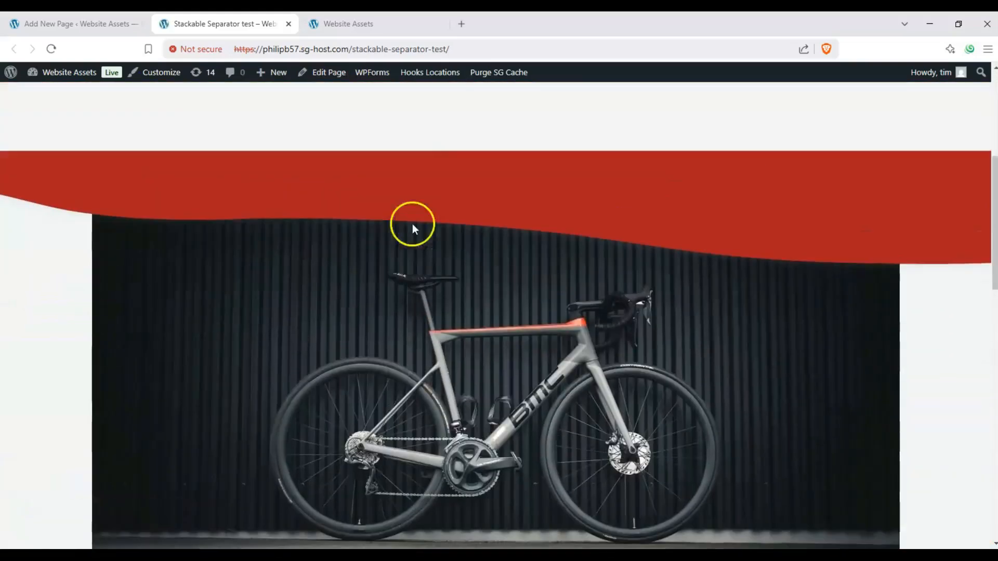
scroll(805, 243, "down", 1)
scroll(815, 250, "up", 4)
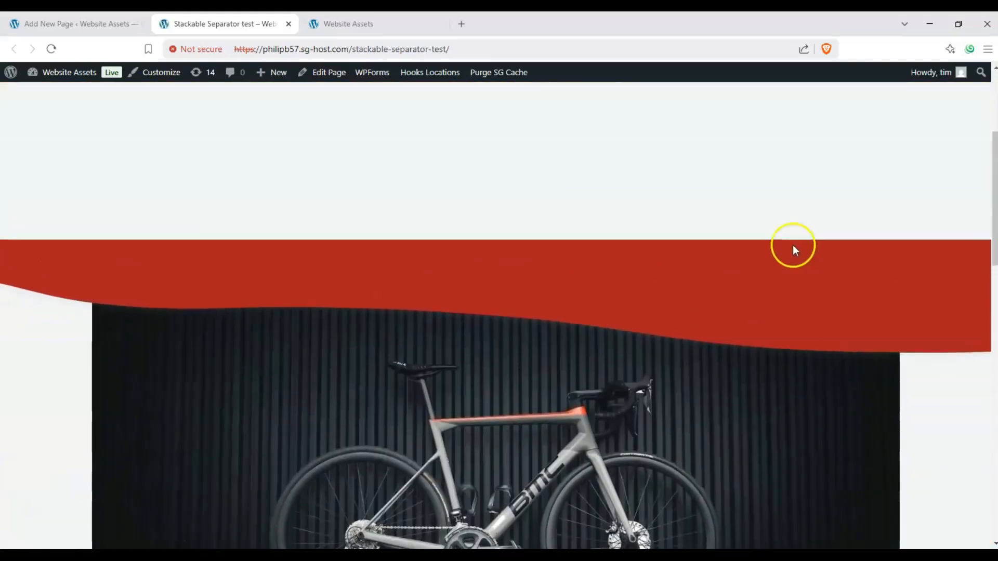
scroll(777, 252, "down", 2)
scroll(763, 244, "down", 2)
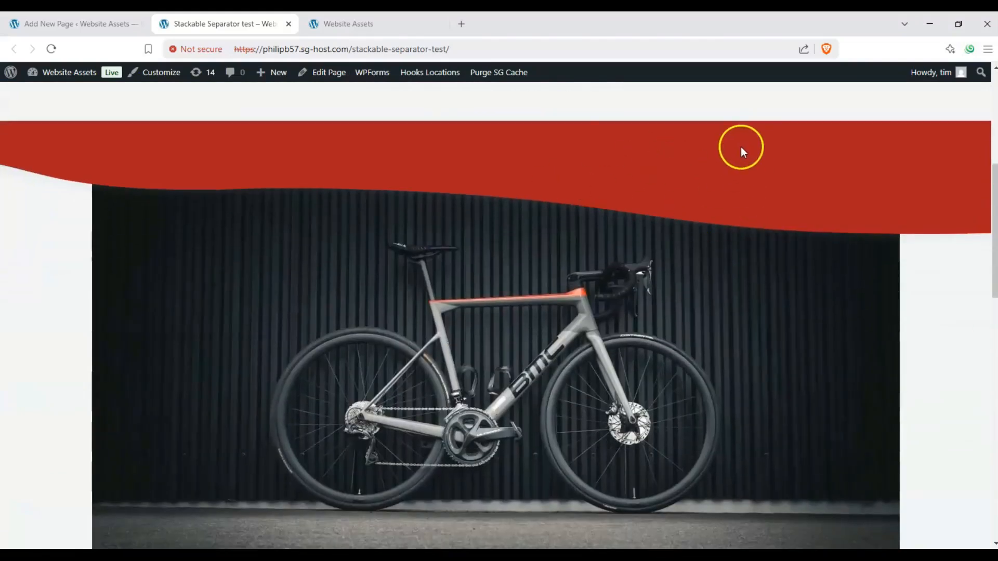
scroll(565, 231, "down", 1)
scroll(316, 352, "up", 2)
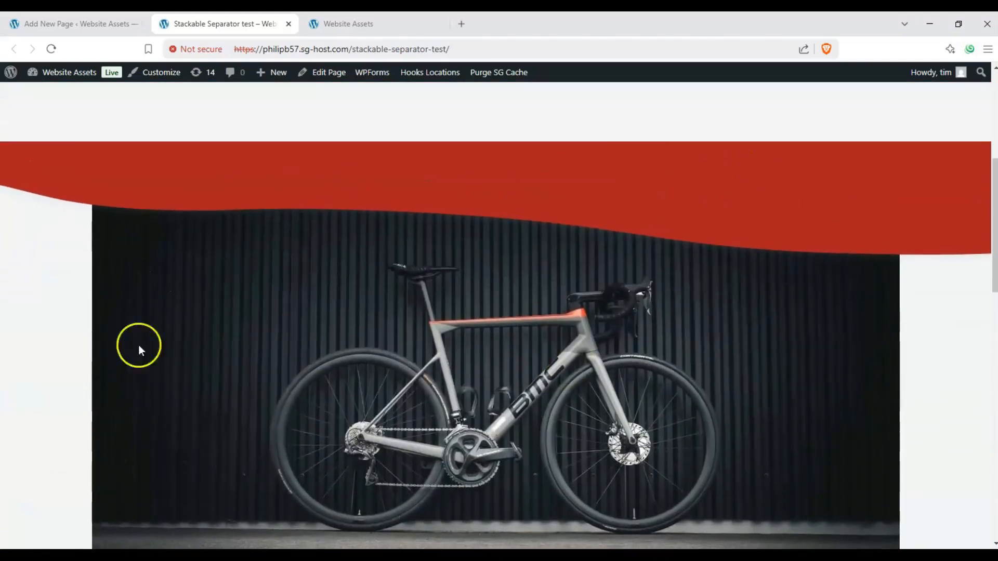
scroll(680, 358, "down", 1)
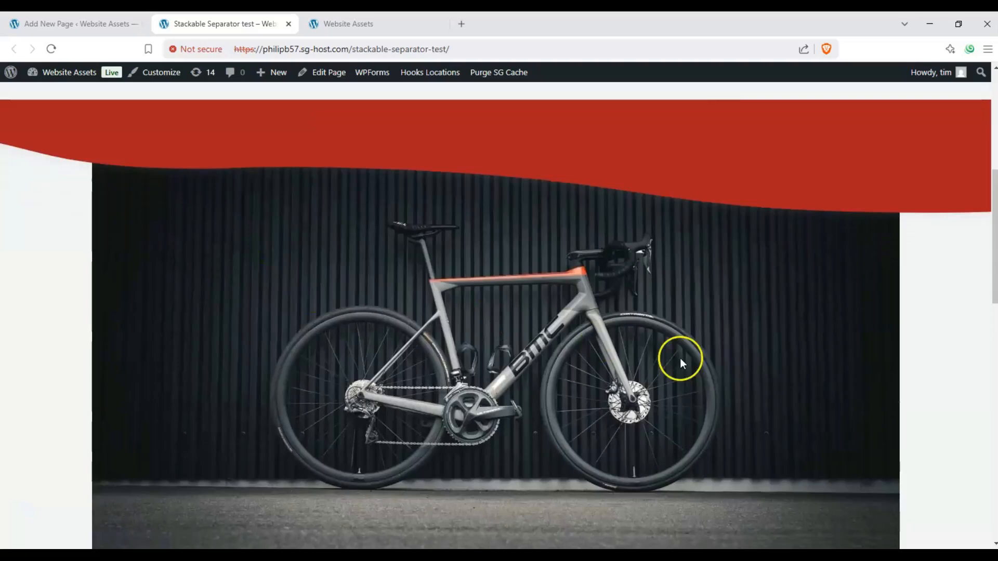
scroll(350, 309, "up", 2)
scroll(345, 310, "down", 2)
scroll(312, 318, "up", 1)
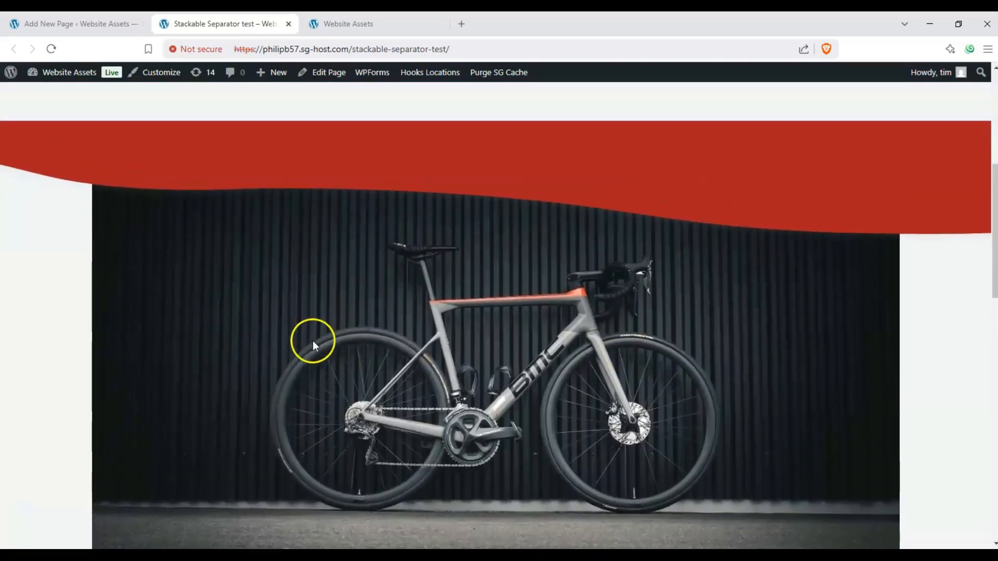
scroll(314, 343, "down", 1)
scroll(322, 347, "up", 1)
scroll(331, 350, "down", 1)
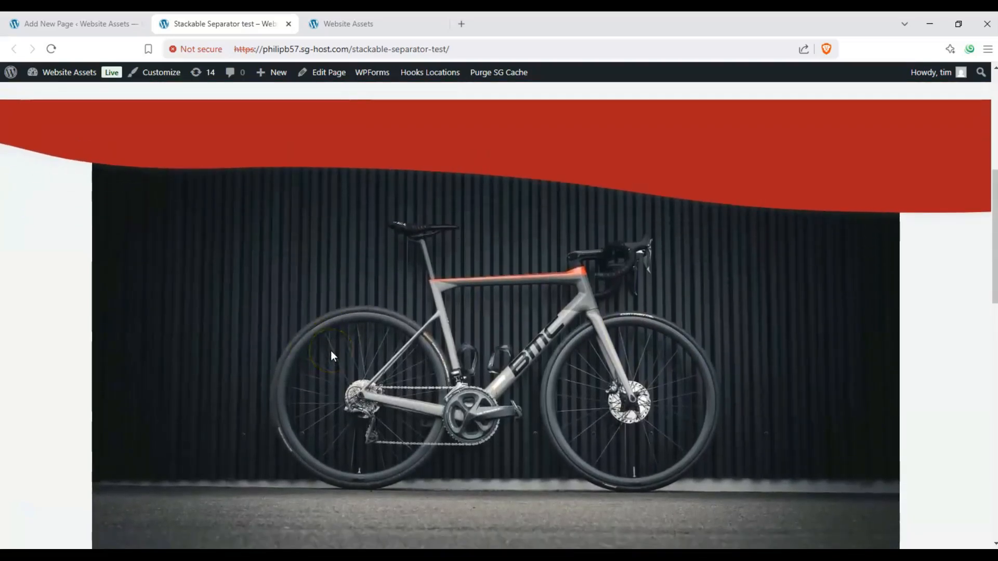
scroll(329, 346, "down", 1)
scroll(328, 353, "down", 1)
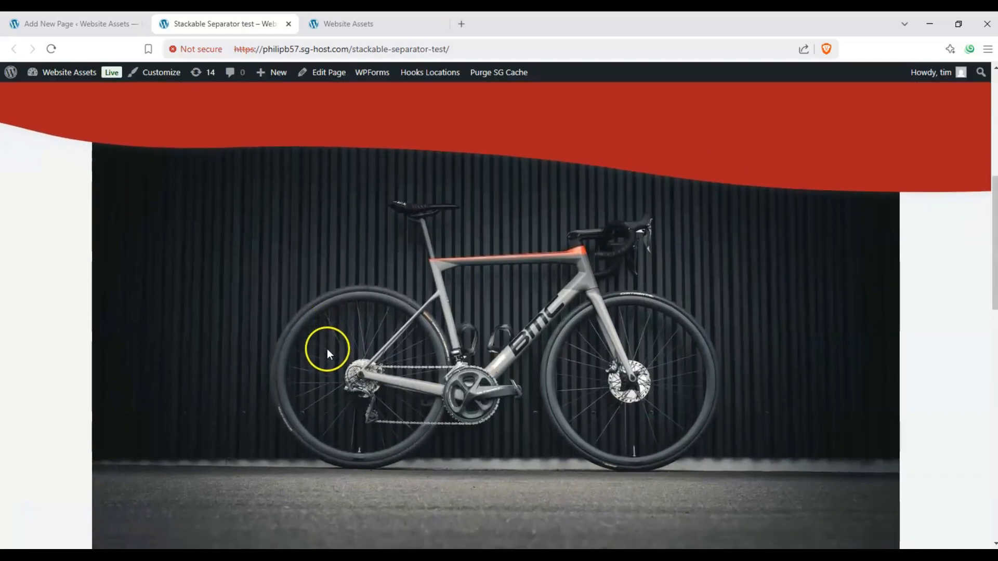
scroll(319, 343, "up", 3)
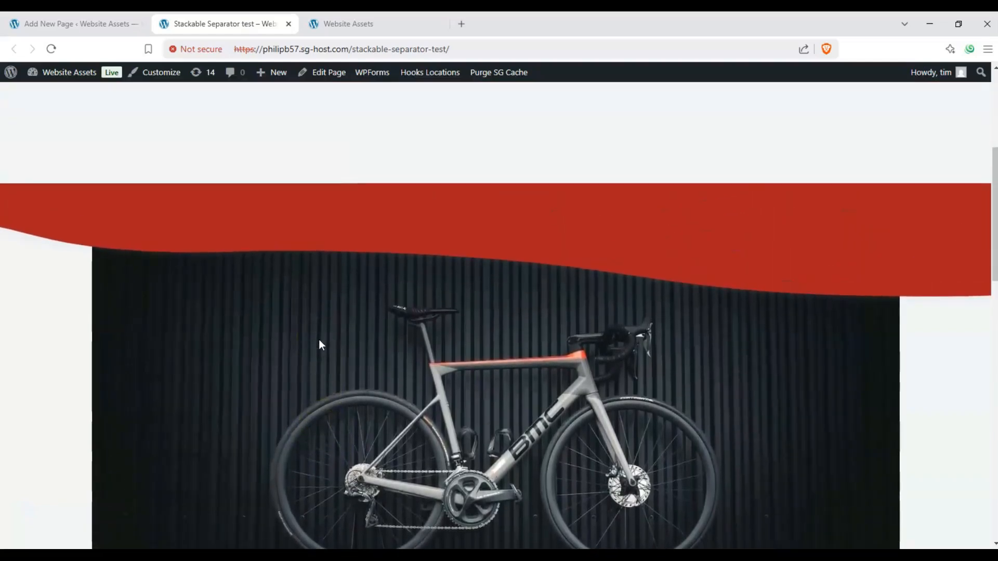
scroll(311, 341, "down", 3)
scroll(310, 338, "up", 2)
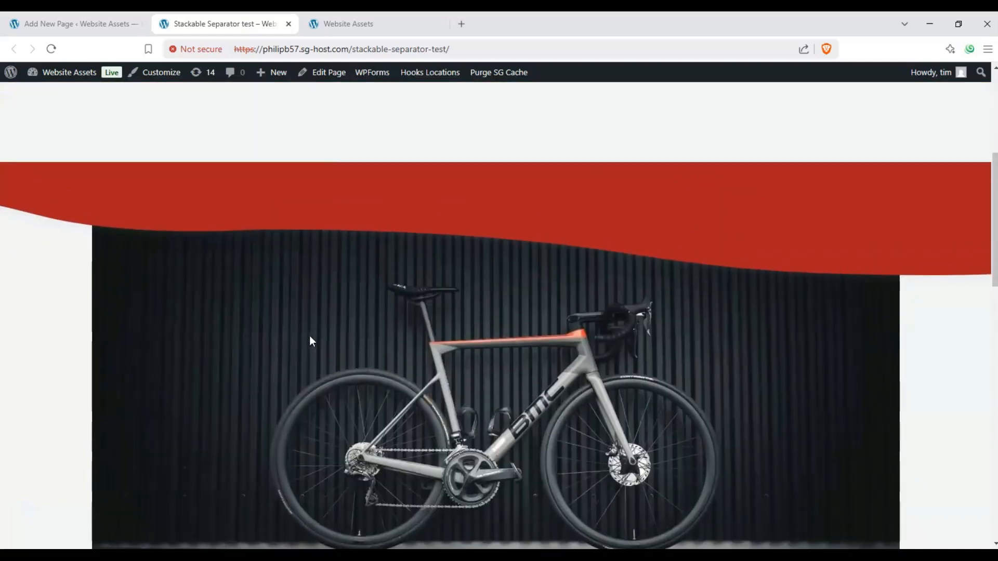